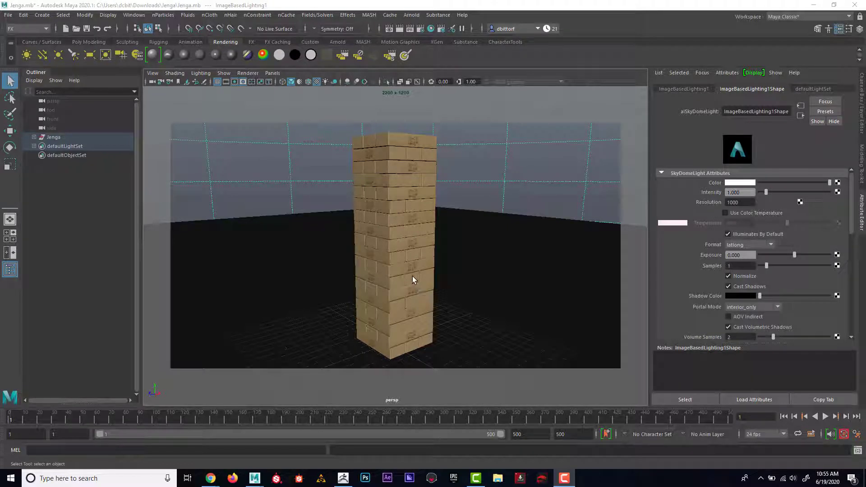
Step: Move the bottom layer's front corner block up and onto the top of the tower, aligned with one side
left_click_drag(413, 276, 383, 350, "alt")
left_click(383, 357)
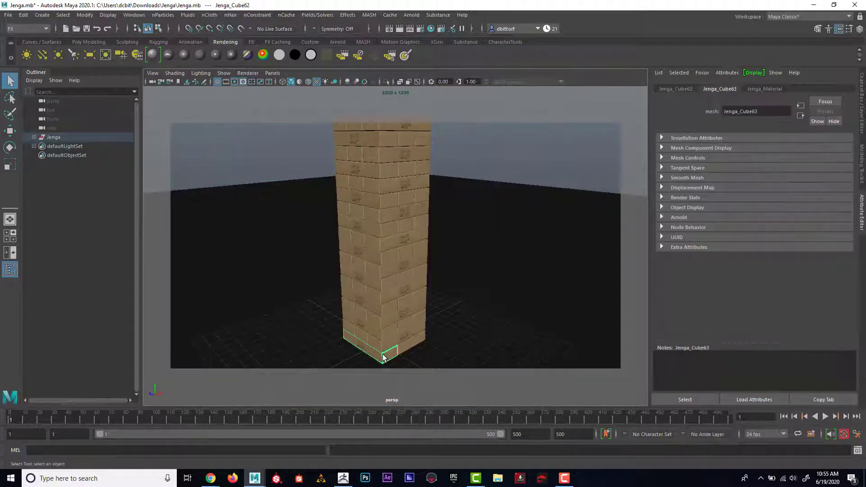
key("w")
left_click_drag(371, 305, 371, 125)
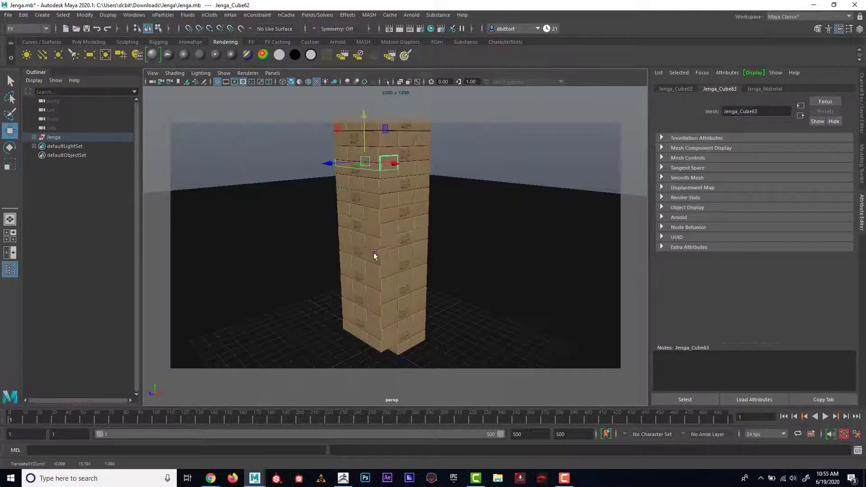
mouse_move(459, 245)
right_mouse_down("alt")
mouse_move(362, 253)
mouse_move(458, 244)
right_mouse_up("alt")
middle_click_drag(458, 244, 443, 282, "alt")
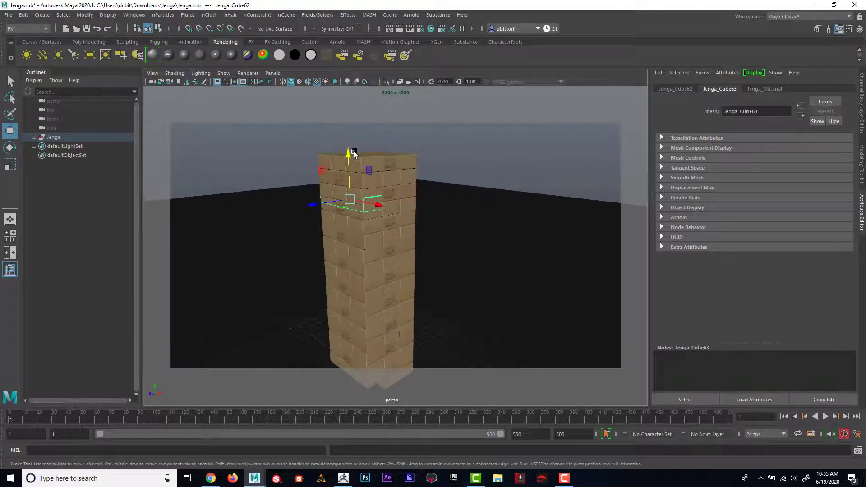
left_click_drag(354, 154, 354, 99)
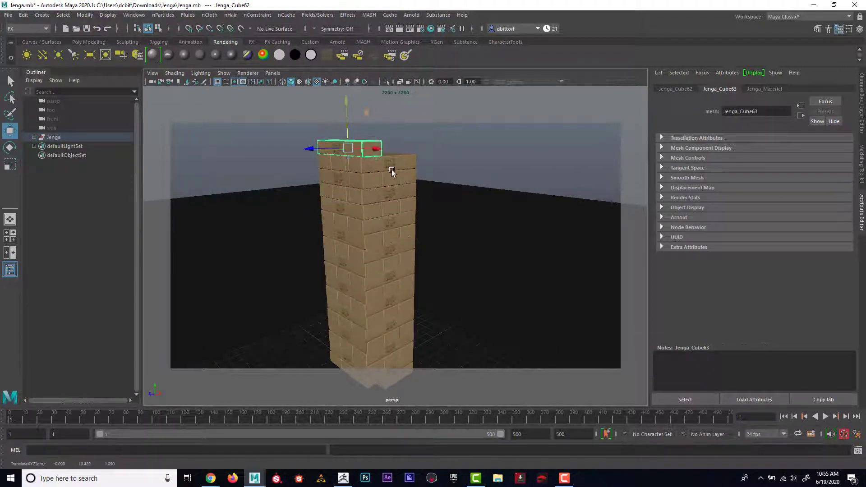
left_click_drag(391, 169, 339, 149, "alt")
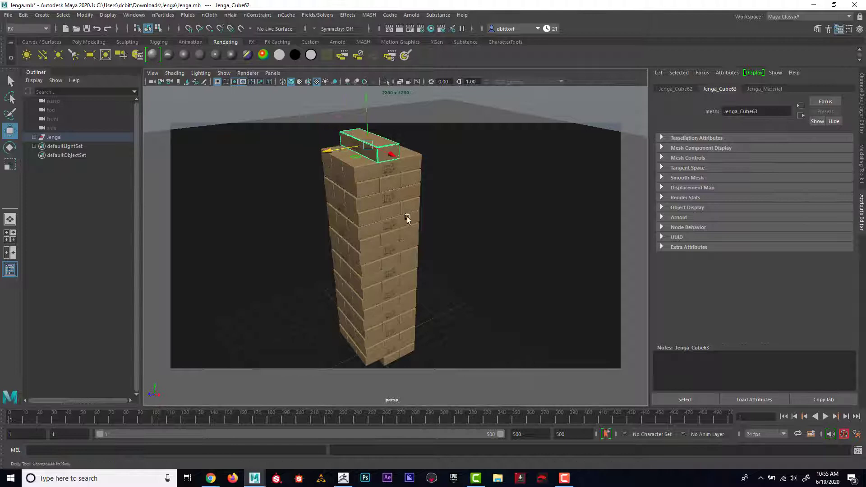
left_click_drag(345, 239, 365, 209, "alt")
Step: Move the outer block of the third layer from the base onto the tower's top, beside the first relocated block
middle_click_drag(414, 287, 418, 241, "alt")
left_click_drag(418, 242, 307, 295, "alt")
left_click(369, 291)
left_click_drag(325, 254, 331, 137)
left_click_drag(344, 174, 350, 203, "alt")
left_click_drag(359, 159, 360, 156)
left_click_drag(351, 187, 414, 269)
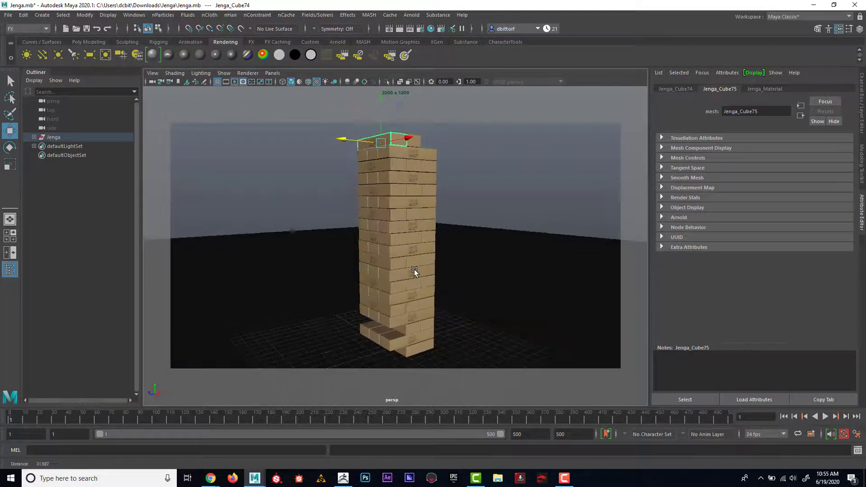
Step: Pull the outer block out of the fifth layer and place it on top as the third block of the new layer
left_click(398, 308)
left_click_drag(370, 309, 332, 321)
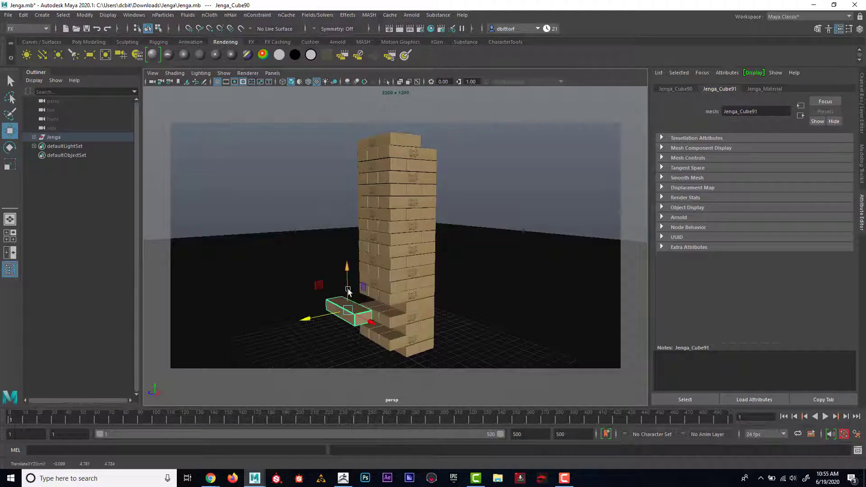
middle_click_drag(348, 291, 348, 151)
left_click_drag(348, 151, 312, 189, "alt")
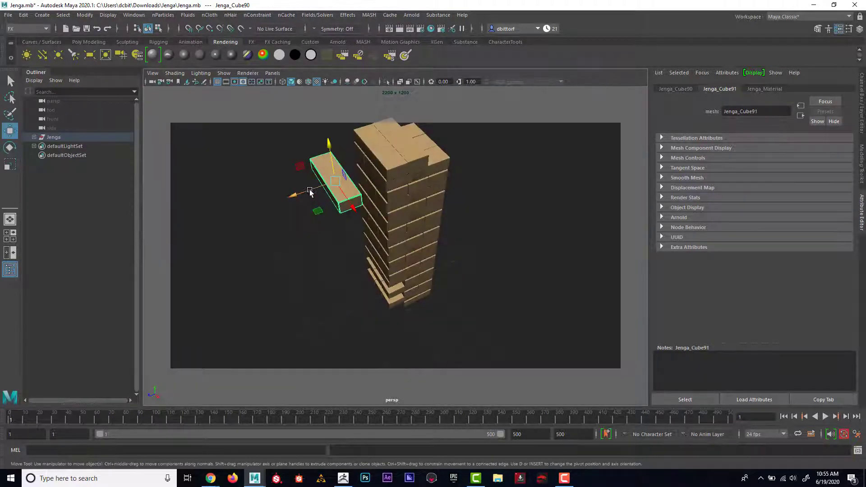
middle_click_drag(310, 192, 395, 153)
left_click_drag(396, 152, 398, 151)
left_click_drag(421, 124, 421, 113)
middle_click_drag(436, 174, 443, 225, "alt")
left_click_drag(443, 226, 452, 194, "alt")
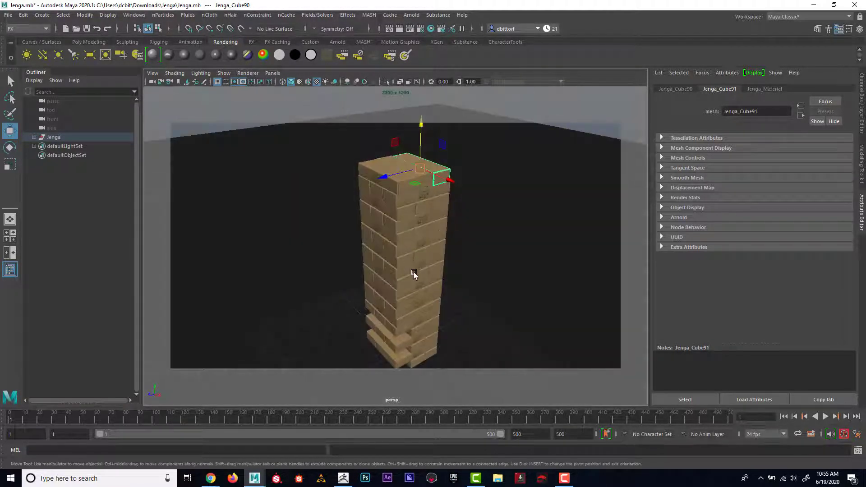
Step: Pull the fourth layer's outer block out of the tower and set it crosswise on top, starting another layer
left_click_drag(413, 272, 450, 245, "alt")
left_click(400, 329)
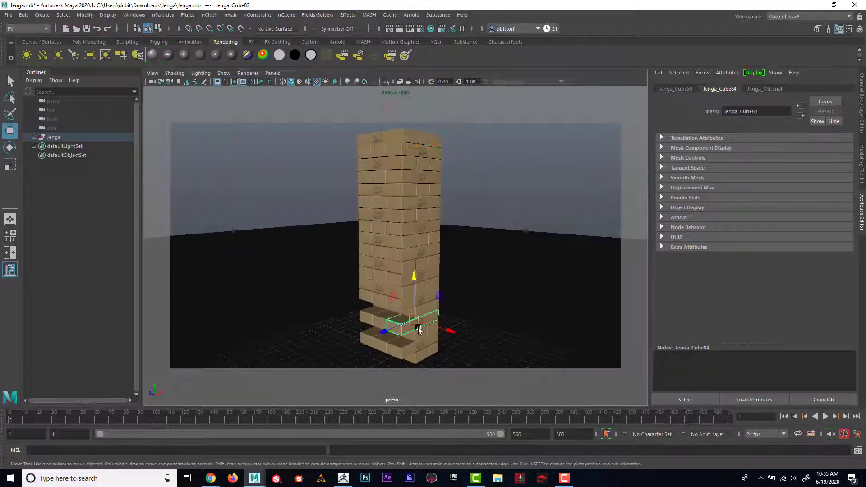
left_click_drag(432, 325, 464, 335)
left_click_drag(446, 290, 420, 89)
left_click_drag(421, 124, 438, 167, "alt")
left_click_drag(402, 123, 404, 103)
left_click_drag(474, 202, 419, 185, "alt")
left_click(464, 227)
left_click_drag(464, 227, 454, 197, "alt")
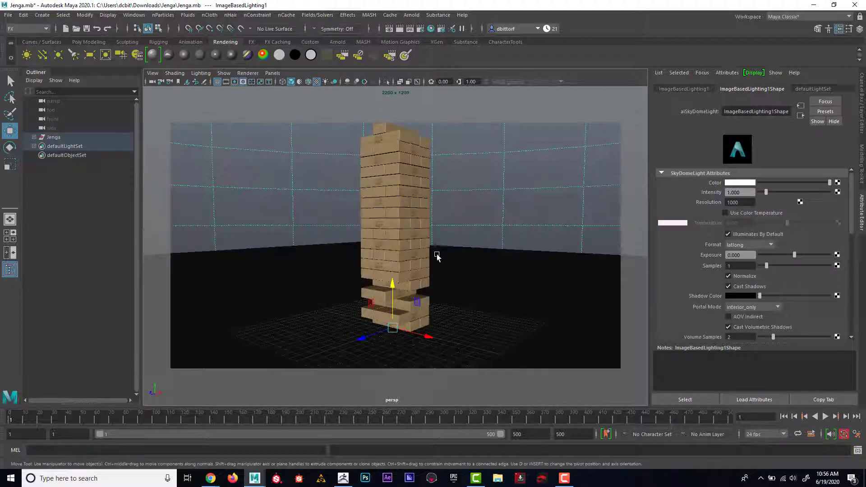
Step: Raise the second layer's outer block straight up into the tower's newest top layer
right_click_drag(436, 254, 423, 268, "alt")
left_click_drag(436, 273, 397, 315, "alt")
left_click(406, 322)
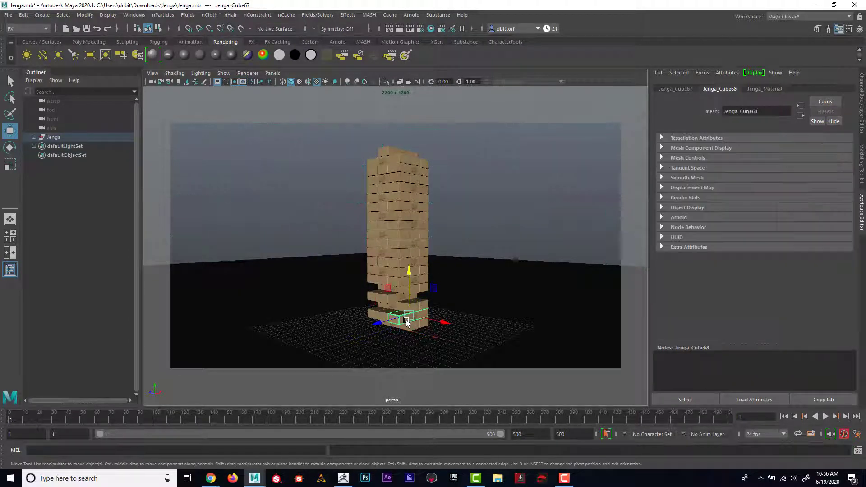
left_click_drag(409, 276, 416, 107)
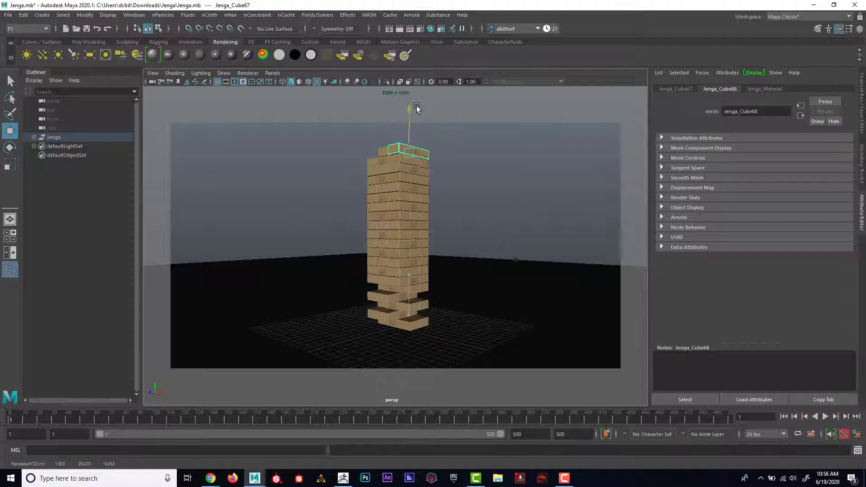
Step: Pull the middle block out of the bottom layer and raise it beside the upper part of the tower
left_click(401, 324)
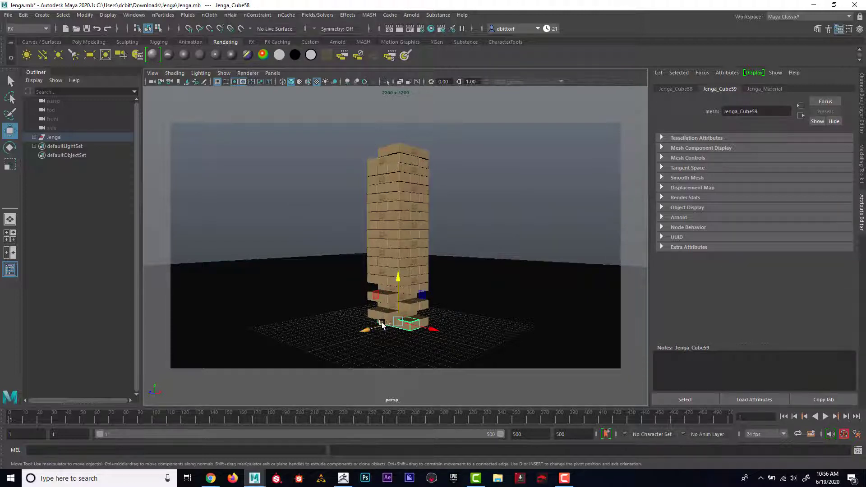
left_click_drag(382, 324, 354, 329)
left_click_drag(362, 295, 364, 132)
left_click_drag(374, 162, 370, 232, "alt")
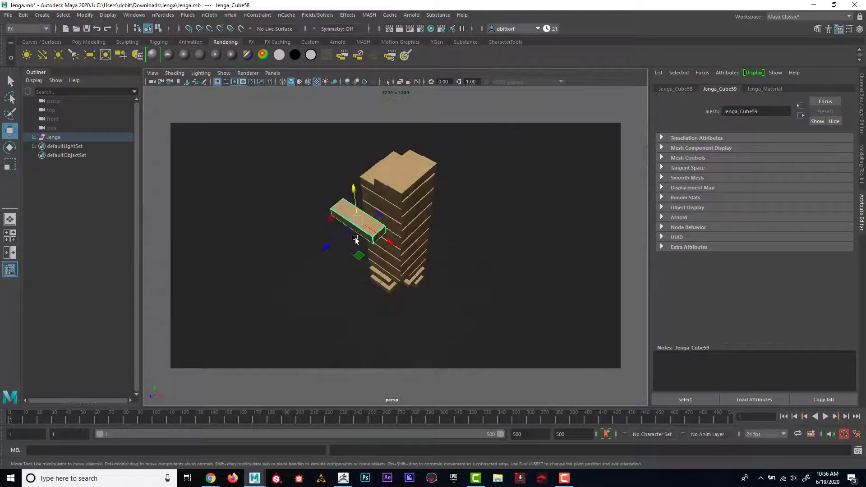
Step: Rotate the pulled-out block about its vertical axis, with Rotate Y set to 90
key("e")
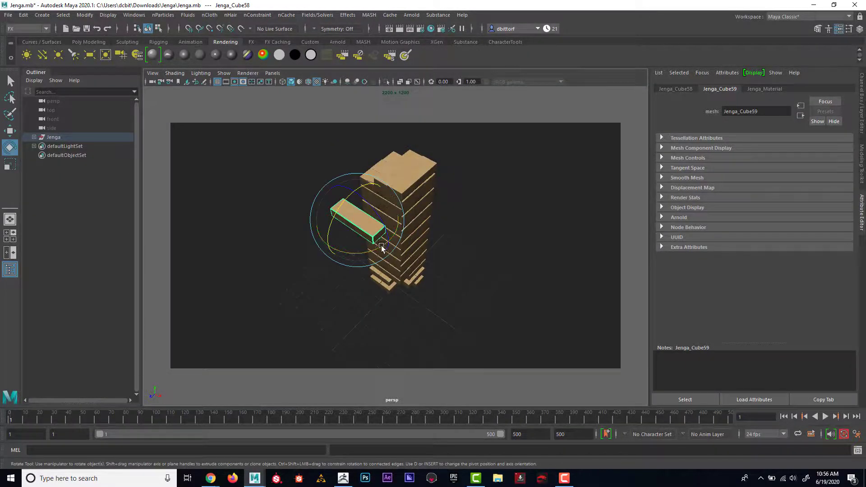
left_click_drag(382, 248, 326, 243)
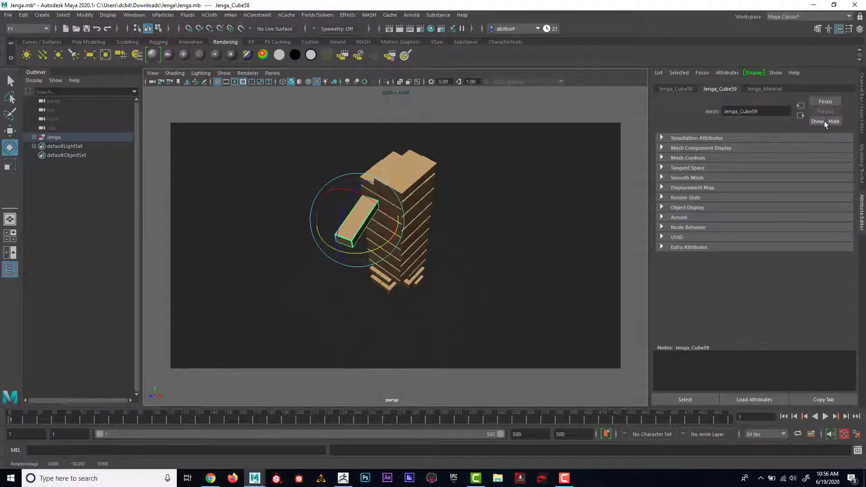
left_click(860, 88)
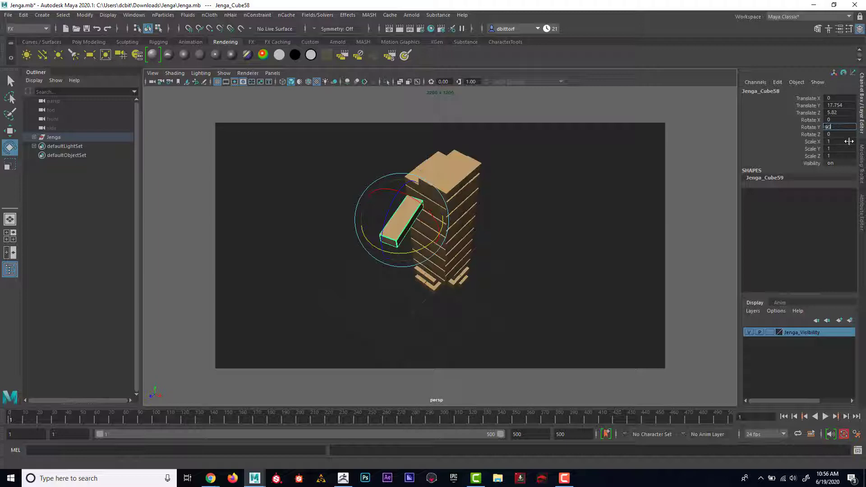
type("90")
key("Return")
Step: Move the rotated block onto the tower's open top edge, at about Translate X -1.665 and Translate Y 19.851
left_click(10, 131)
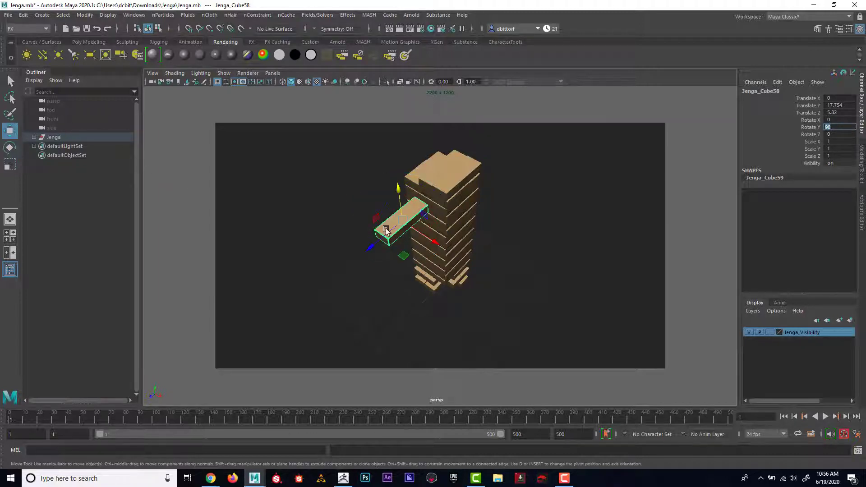
left_click_drag(389, 239, 427, 194)
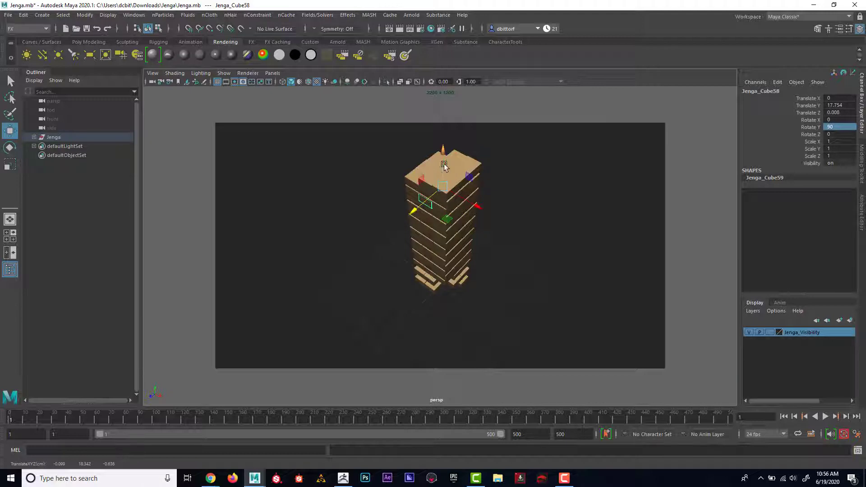
left_click_drag(443, 161, 446, 132)
left_click_drag(478, 190, 464, 182)
left_click_drag(440, 266, 472, 237, "alt")
right_click_drag(472, 237, 657, 310, "alt")
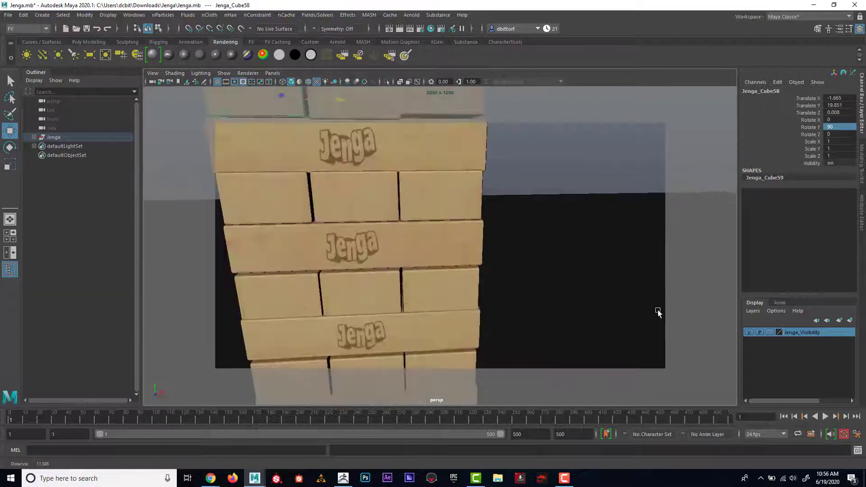
Step: Adjust the blocks in the layer below the top, moving the middle one to about Translate Z -1.758 to close the gap
left_click_drag(528, 271, 484, 269, "alt")
middle_click_drag(484, 270, 495, 298, "alt")
right_click_drag(494, 299, 477, 286, "alt")
left_click_drag(478, 286, 487, 222, "alt")
left_click(491, 216)
left_click(487, 223, "shift")
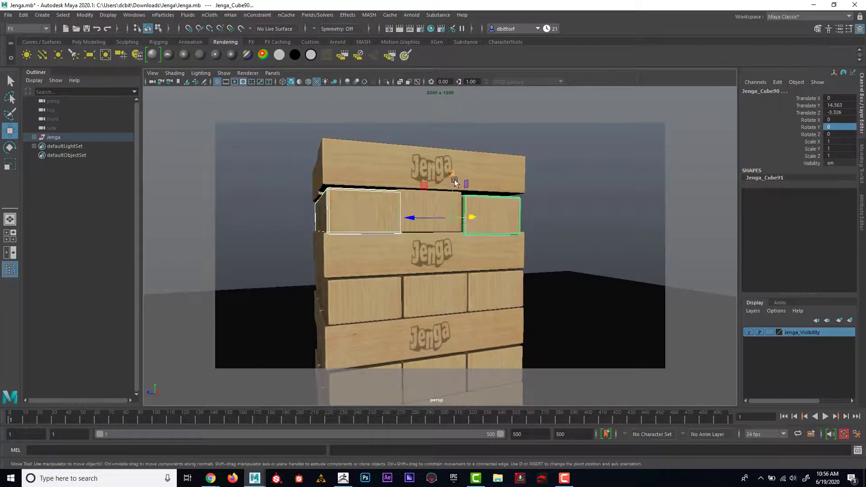
left_click_drag(455, 181, 423, 202)
left_click(422, 203)
left_click(485, 223)
left_click_drag(496, 226, 462, 197, "alt")
left_click(378, 216)
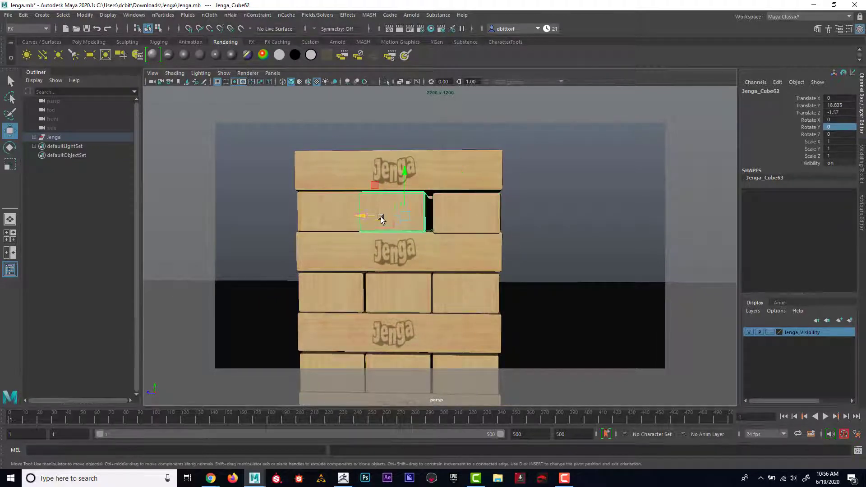
left_click_drag(374, 217, 377, 217)
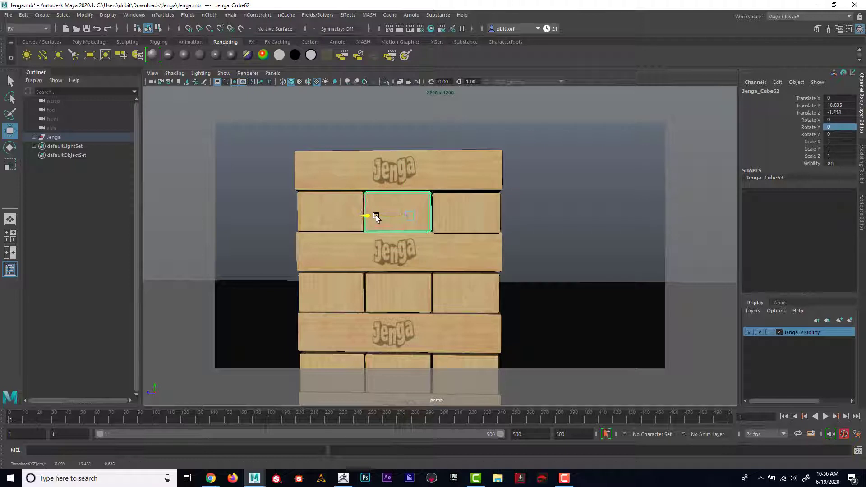
Step: Select all three blocks in the layer below the top and raise them slightly off the layer underneath
left_click(450, 217)
left_click(394, 214, "shift")
left_click(347, 215, "shift")
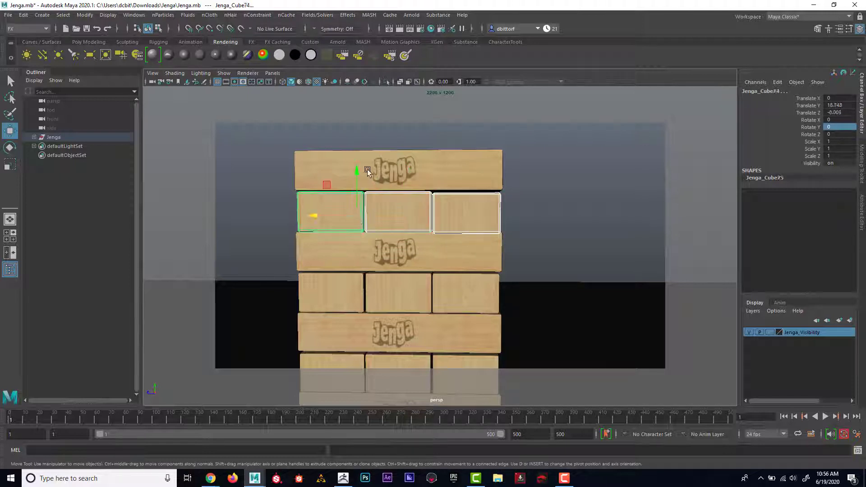
left_click_drag(361, 173, 362, 171)
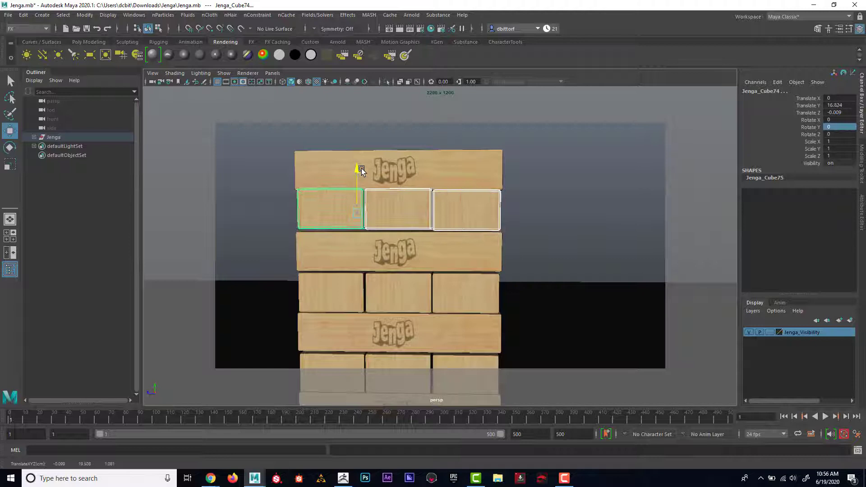
left_click_drag(477, 196, 421, 191, "alt")
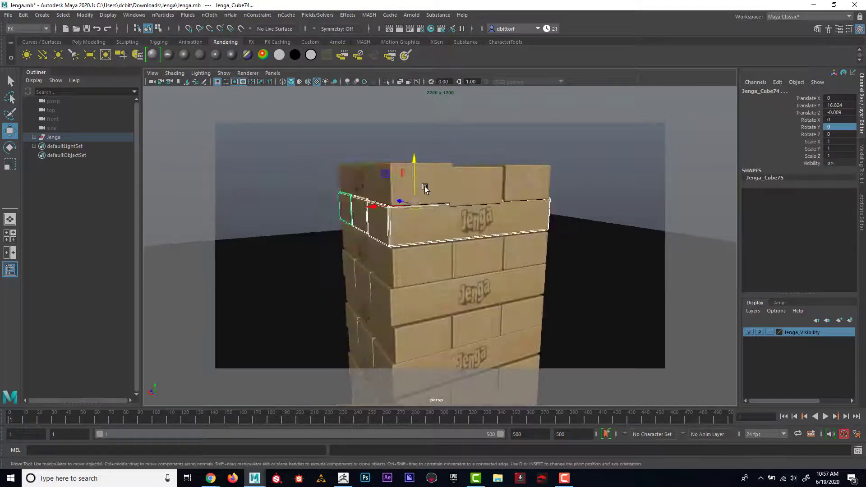
Step: Raise the top layer's blocks slightly to clear the layer below, bringing the rotated one to about Translate Y 19.925
left_click(424, 188)
left_click(478, 191)
left_click_drag(429, 143, 386, 136)
left_click(395, 177)
left_click(515, 180)
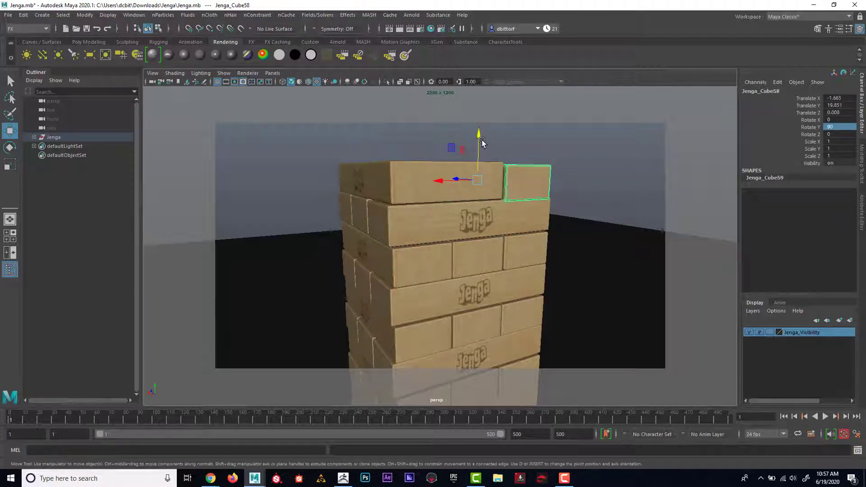
left_click_drag(482, 140, 481, 137)
Step: Move another block from the second layer near the base to the tower's top, at about Translate Y 18.973 and Translate Z 1.608
right_click_drag(551, 247, 445, 275, "alt")
middle_click_drag(444, 275, 442, 208, "alt")
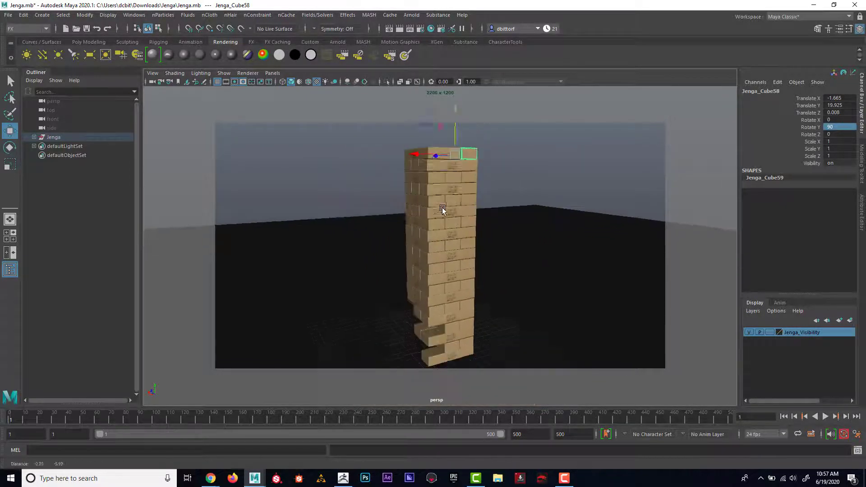
left_click_drag(442, 207, 460, 212, "alt")
right_click_drag(461, 212, 423, 213, "alt")
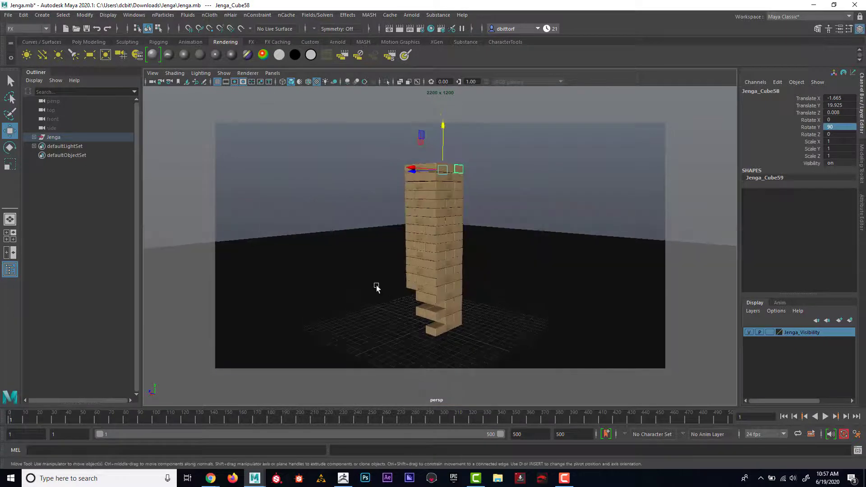
left_click_drag(377, 287, 423, 325, "alt")
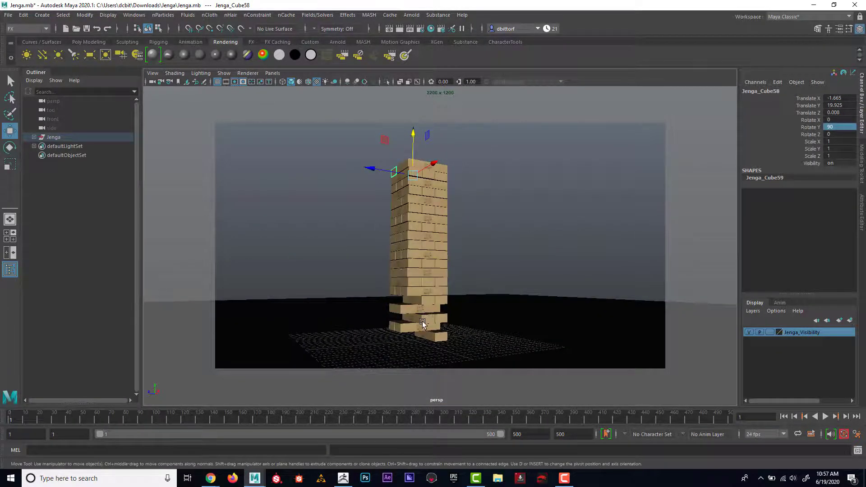
left_click(423, 323)
left_click_drag(421, 279, 378, 157)
left_click_drag(453, 180, 478, 163, "alt")
left_click_drag(406, 127, 406, 126)
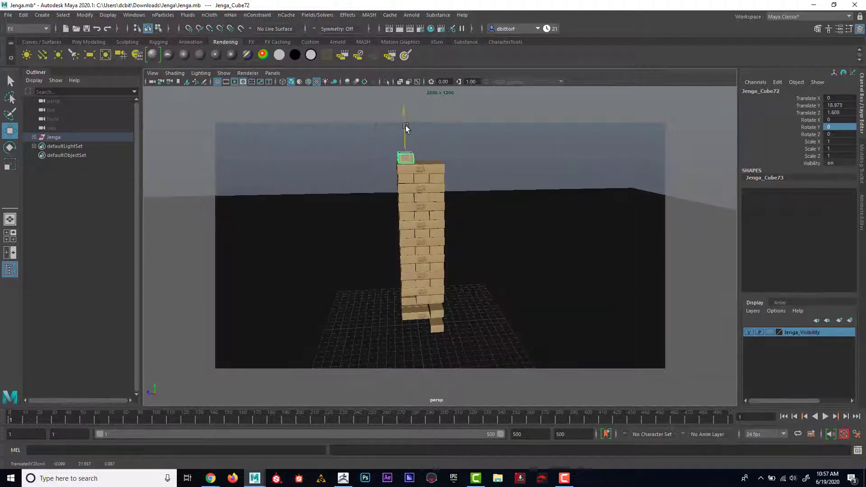
left_click_drag(453, 191, 495, 232, "alt")
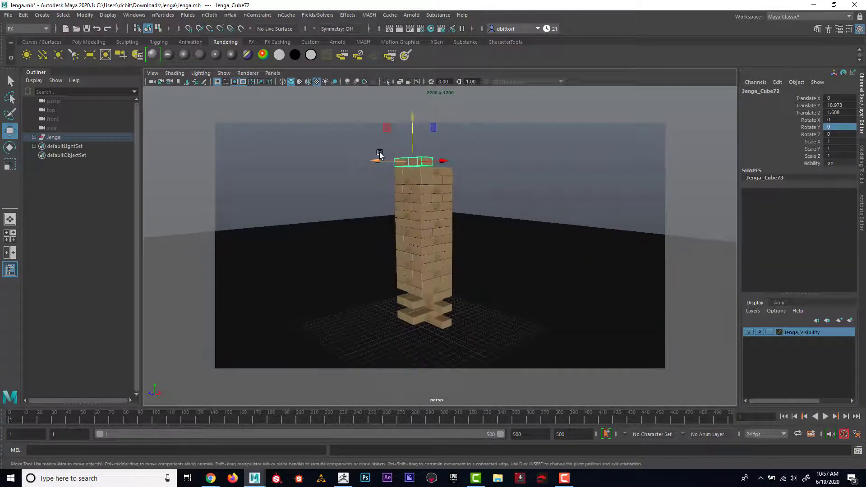
Step: Select the table beneath the Jenga tower and make it a passive rigid body
left_click_drag(372, 143, 472, 334)
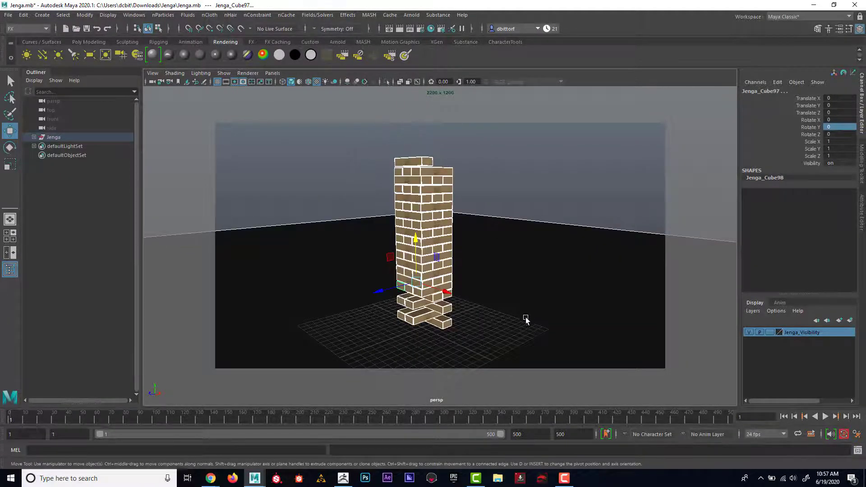
right_click_drag(524, 319, 497, 244, "alt")
left_click_drag(510, 214, 536, 248)
scroll(514, 296, "up", 5)
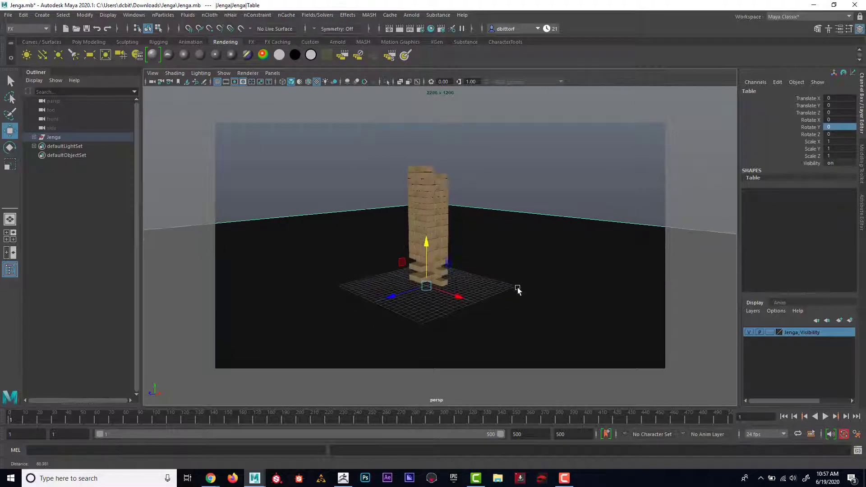
middle_click_drag(503, 256, 492, 253, "alt")
left_click(316, 15)
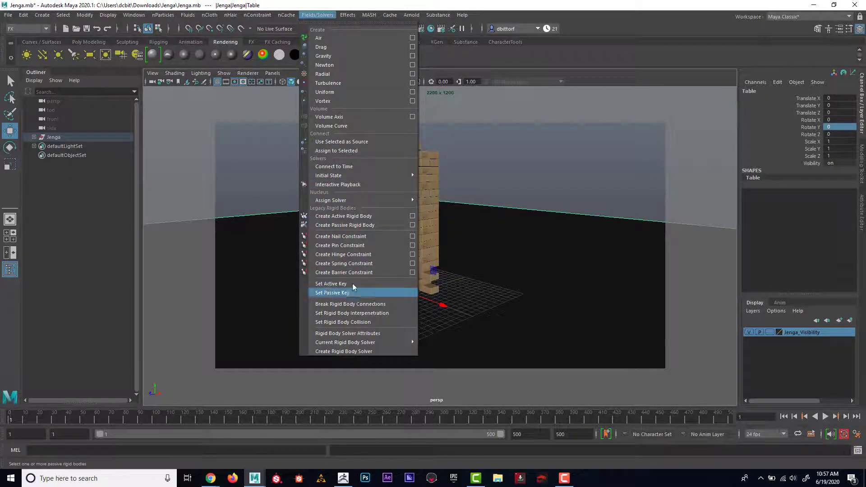
left_click(354, 225)
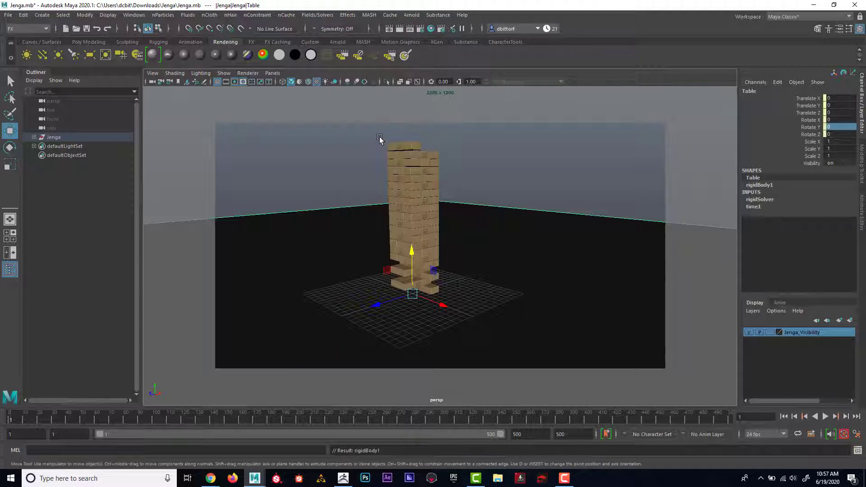
Step: Select all the blocks of the tower and apply a gravity field to them
left_click_drag(380, 137, 435, 290)
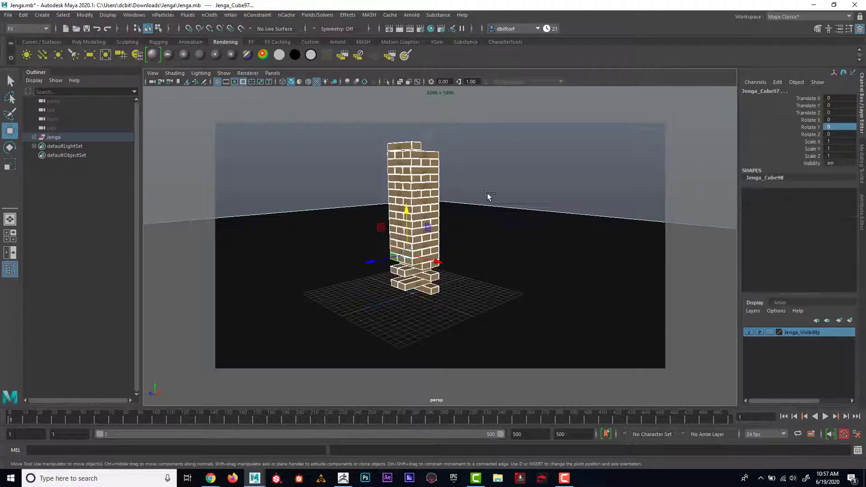
left_click(323, 14)
left_click(336, 58)
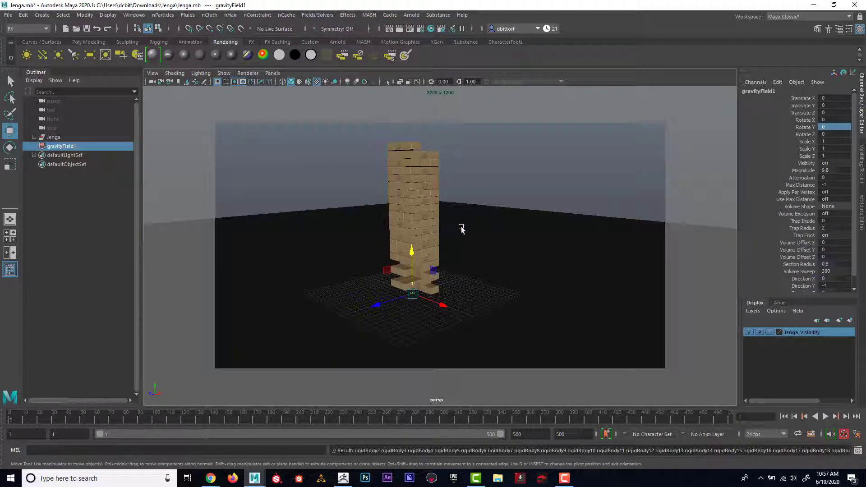
Step: Run the rigid body simulation, stop it at frame 10, and rewind to the first frame
right_click_drag(462, 229, 470, 226, "alt")
middle_click_drag(470, 226, 472, 238, "alt")
right_click_drag(472, 237, 485, 242, "alt")
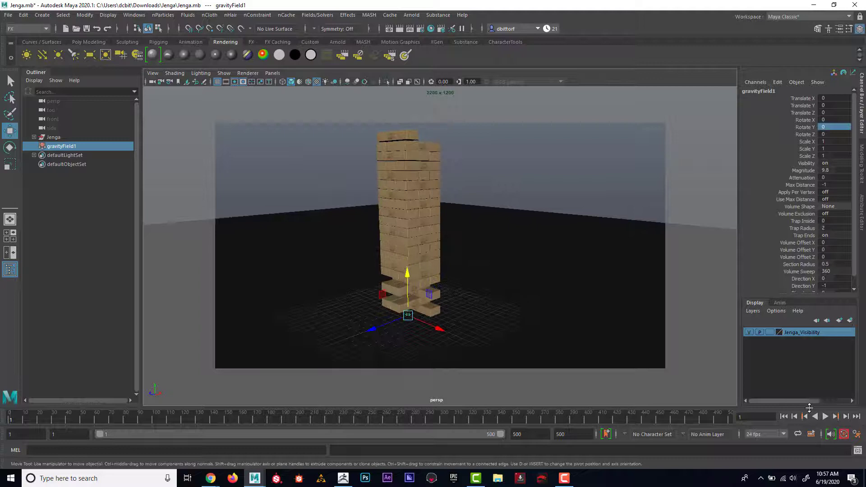
left_click(825, 416)
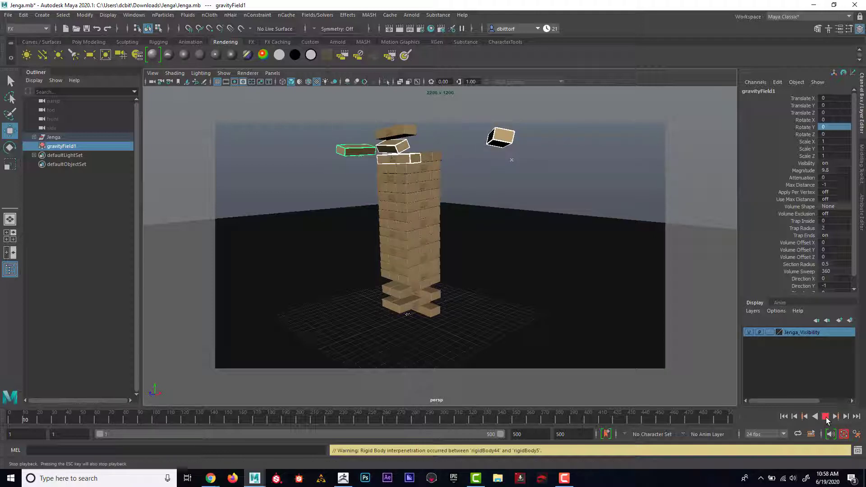
left_click(826, 417)
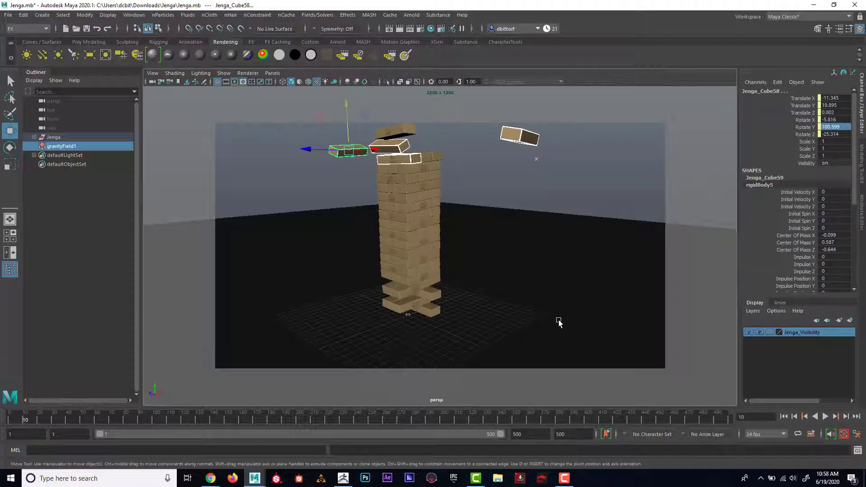
left_click(784, 417)
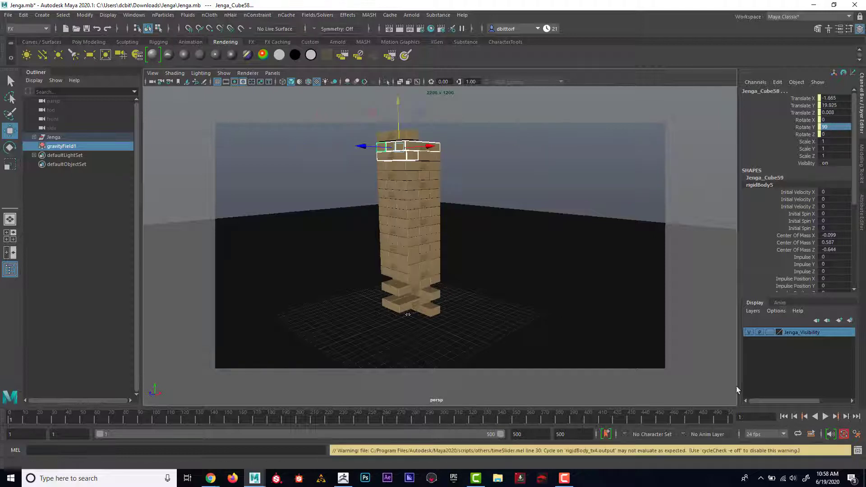
Step: Select the three topmost layers of the tower, including the incomplete top one, and delete their blocks
left_click_drag(444, 179, 416, 209, "alt")
left_click_drag(386, 165, 484, 234)
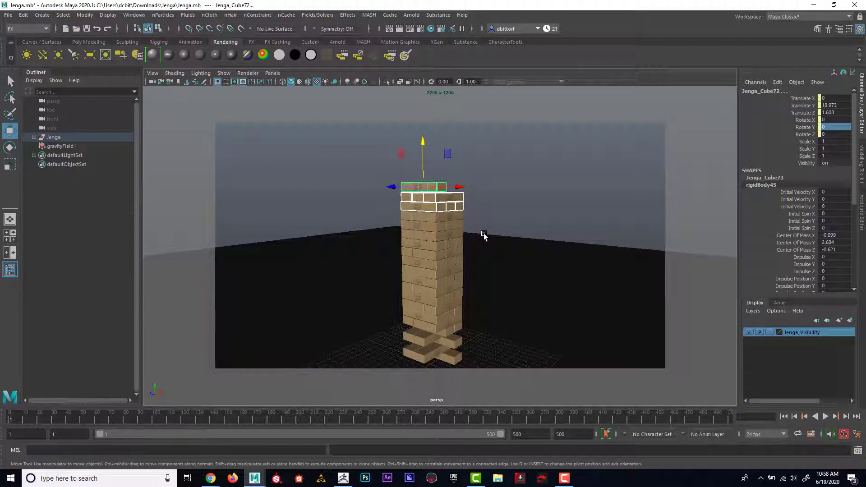
key("Delete")
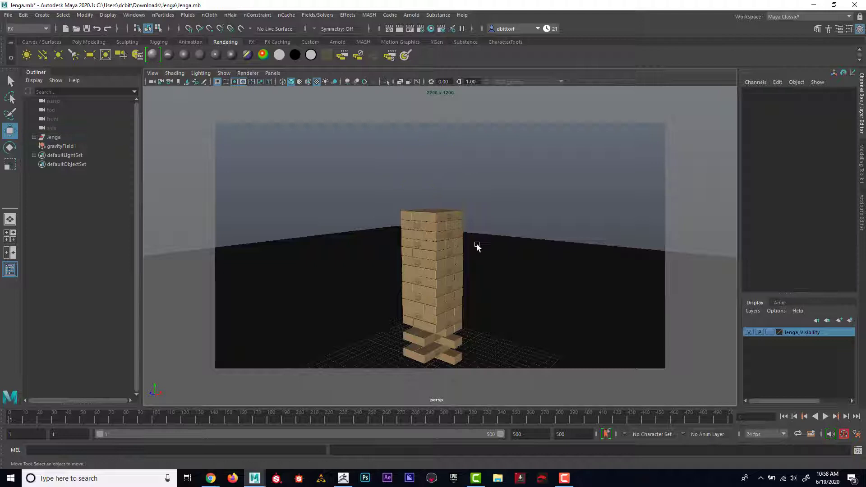
Step: Run the simulation on the shortened tower, stop it at frame 14, and examine how the blocks move
right_click_drag(493, 265, 493, 255, "alt")
left_click_drag(493, 255, 518, 240, "alt")
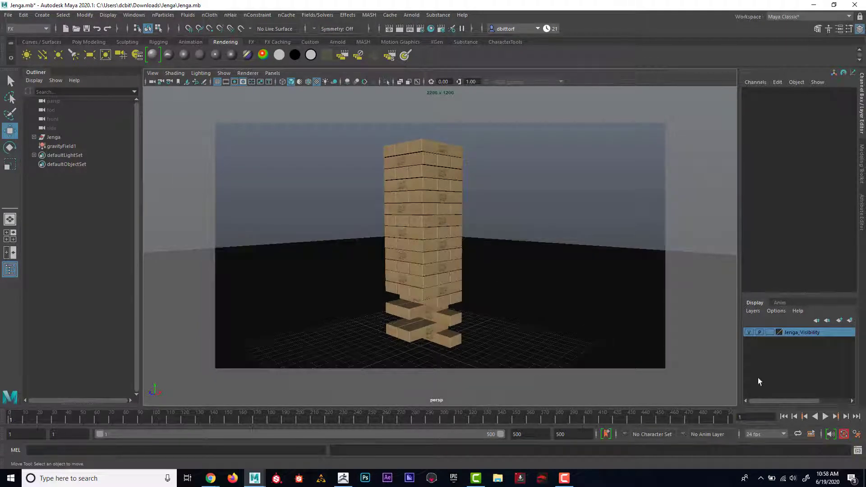
left_click(824, 416)
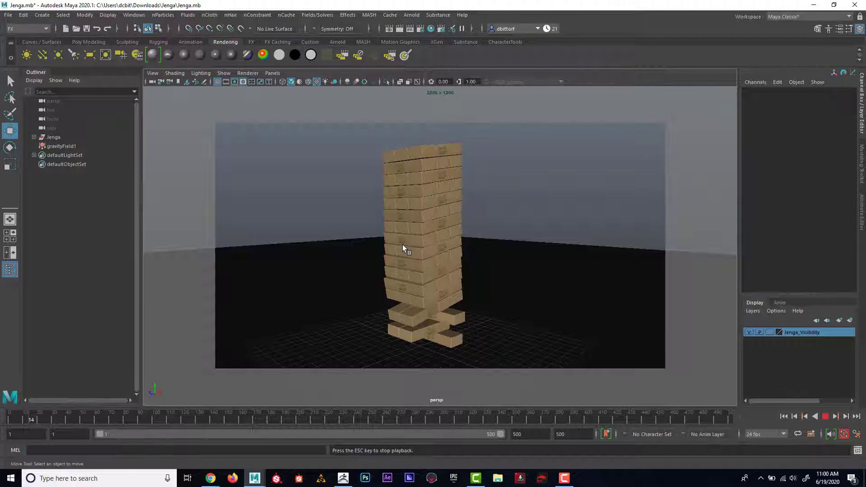
key("Escape")
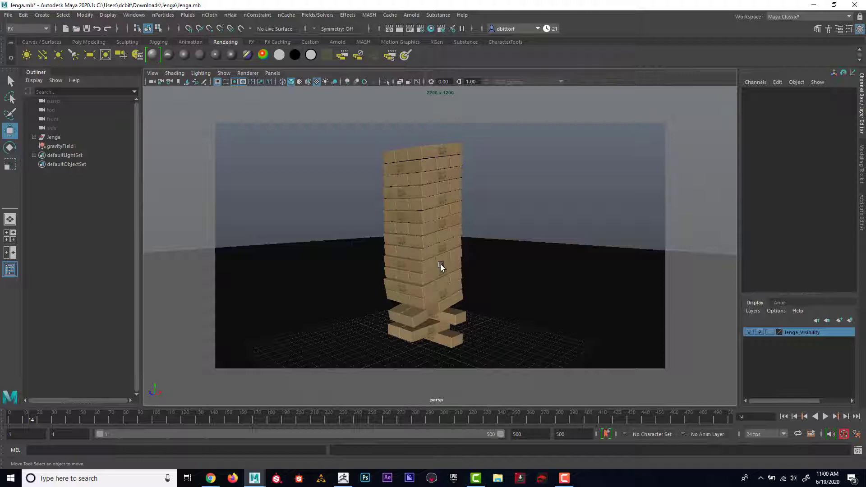
left_click_drag(475, 258, 482, 278, "alt")
Step: Open Jenga_Animation.mb from the Jenga_Animated folder without saving the changes to the current scene
left_click(8, 15)
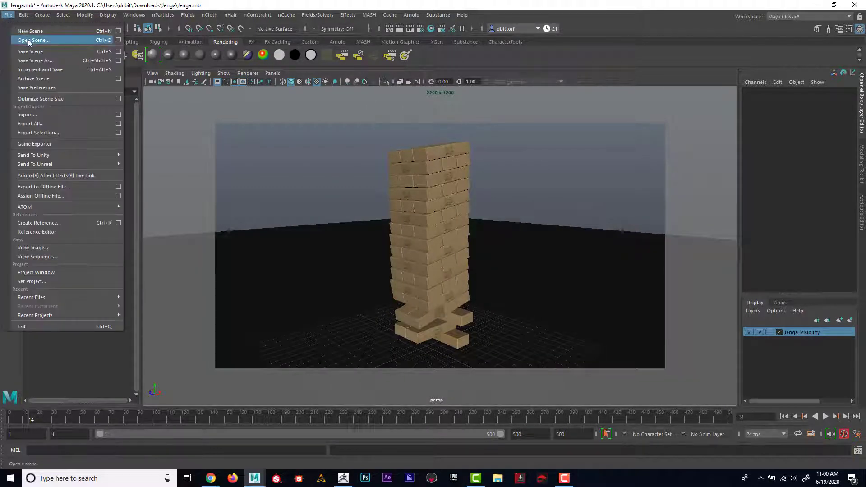
left_click(28, 40)
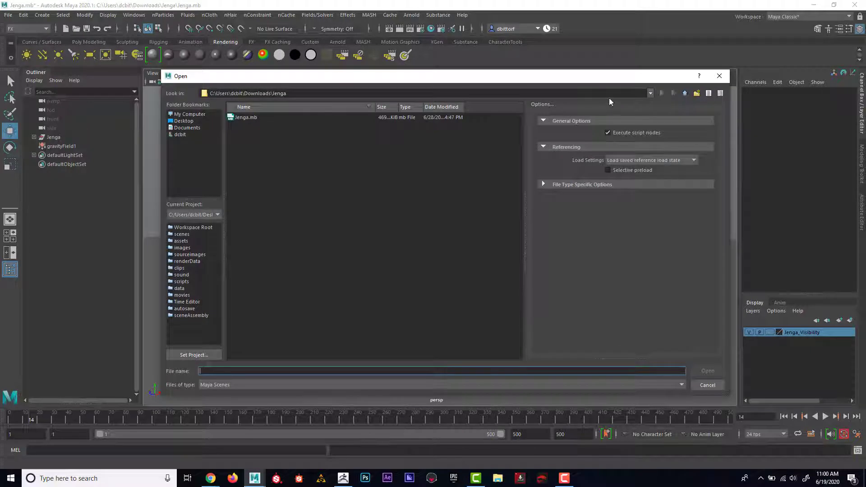
left_click(685, 93)
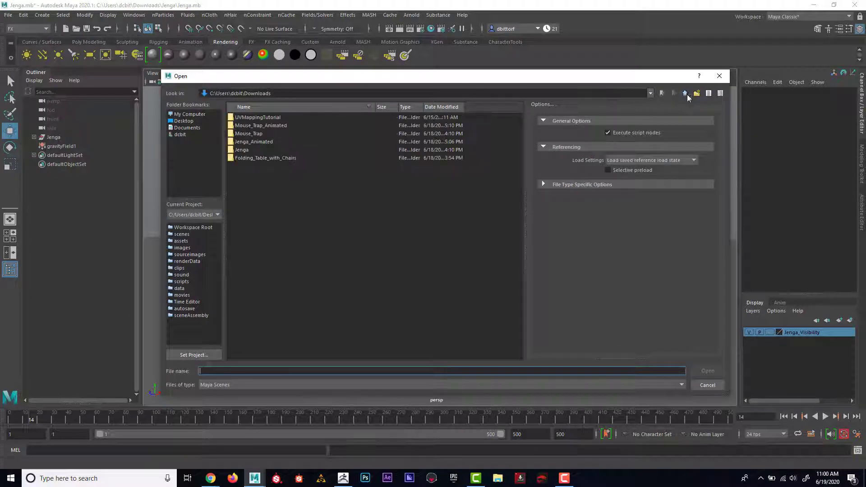
double_click(262, 142)
left_click(261, 117)
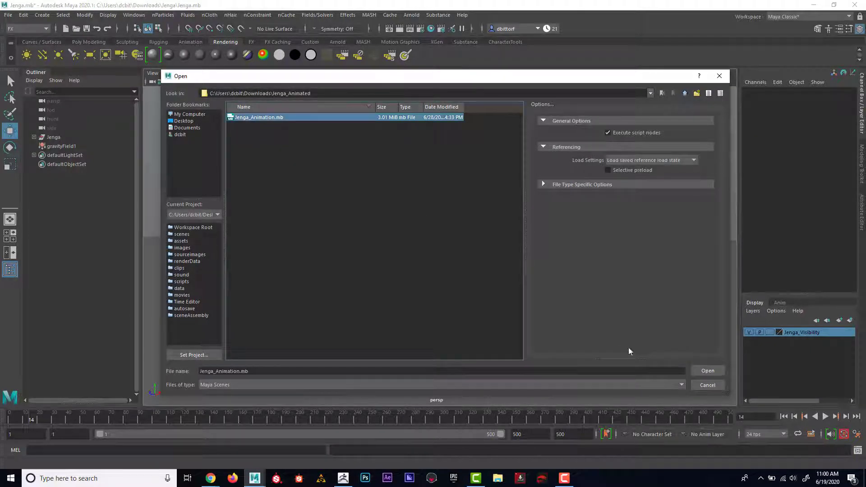
left_click(708, 371)
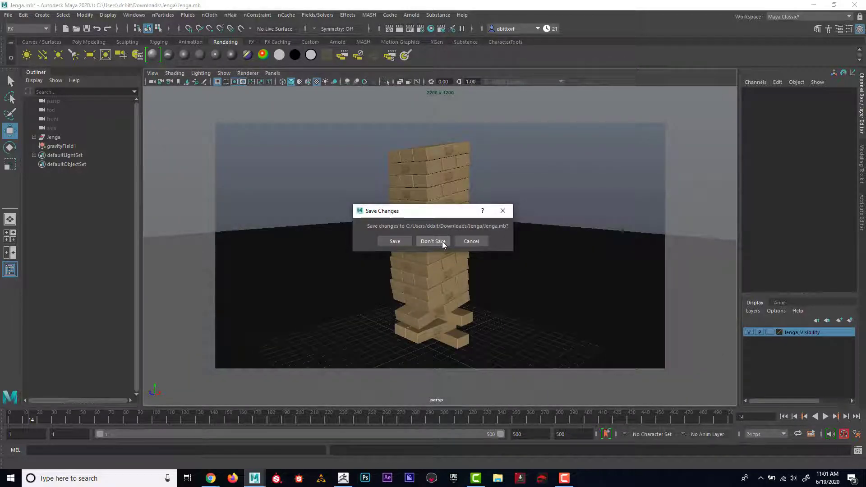
left_click(443, 242)
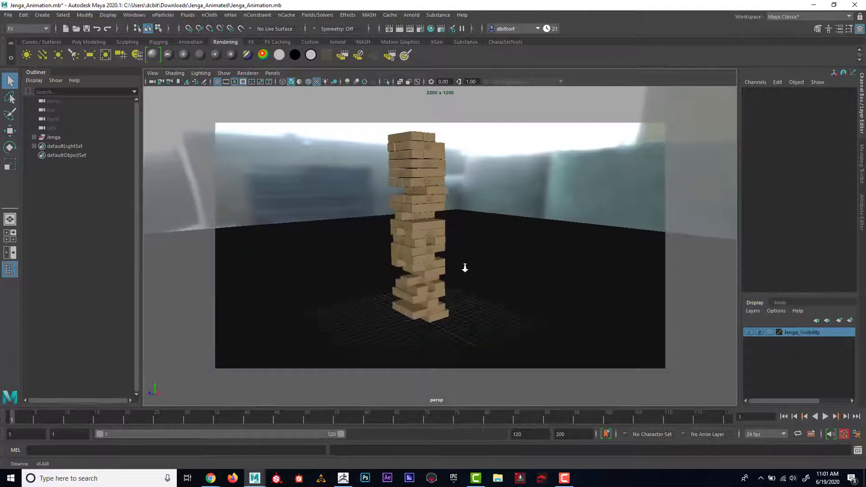
Step: Examine the animated tower from several angles and start playing its collapse
right_click_drag(465, 268, 481, 270, "alt")
left_click_drag(481, 269, 449, 279, "alt")
right_click_drag(449, 279, 476, 287, "alt")
left_click_drag(477, 287, 474, 272, "alt")
left_click_drag(427, 194, 457, 262, "alt")
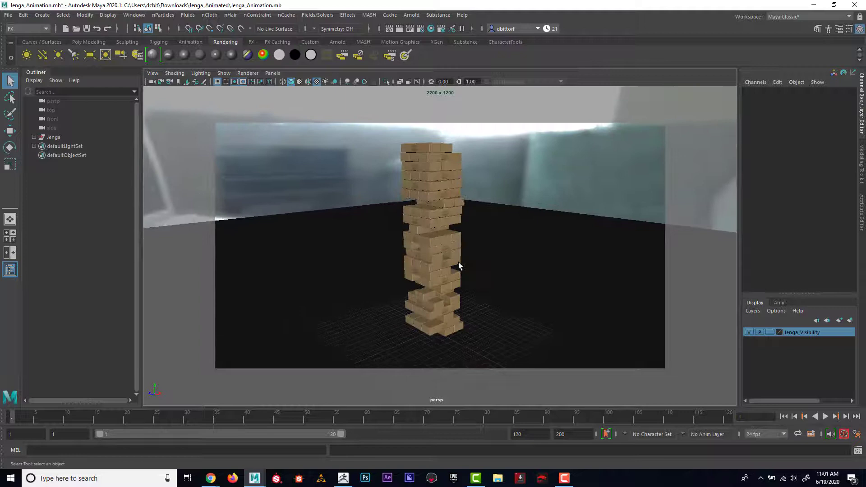
left_click(826, 417)
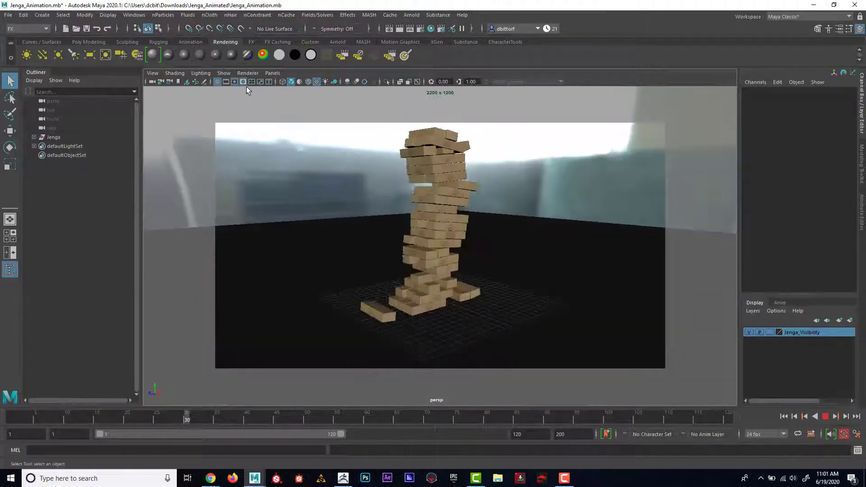
Step: Turn off the gate mask and resolution gate in the perspective view and stop the playback
left_click(242, 81)
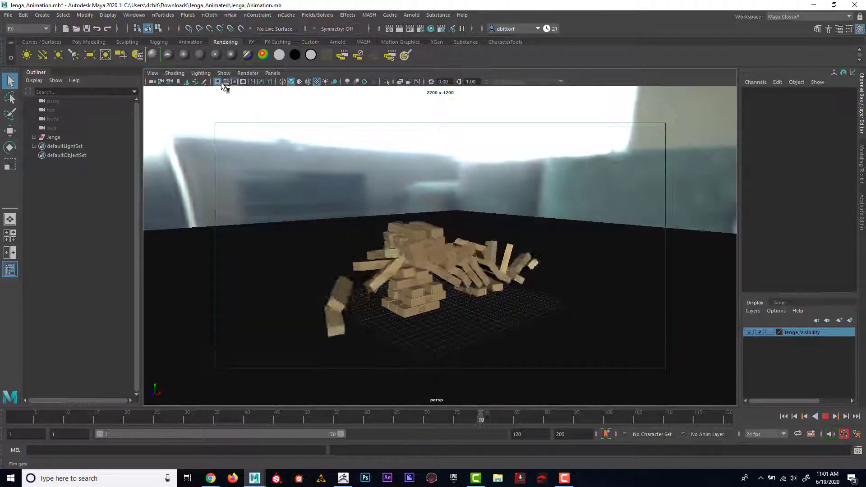
left_click(226, 82)
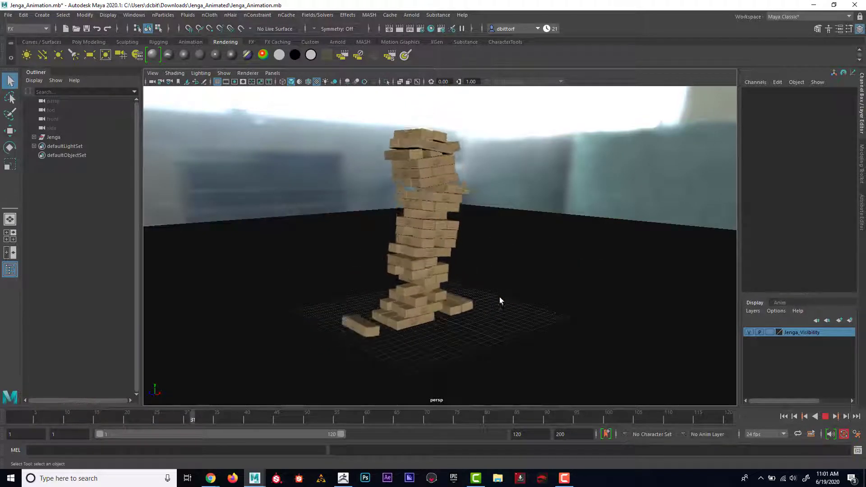
key("Escape")
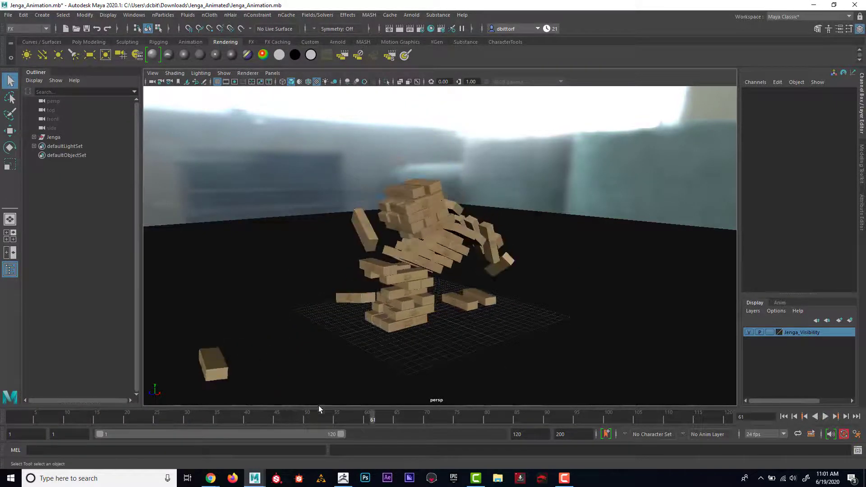
Step: Scrub the animation to frame 67 and examine the falling blocks up close from several sides
mouse_move(374, 417)
left_mouse_down()
mouse_move(420, 422)
mouse_move(410, 421)
left_mouse_up()
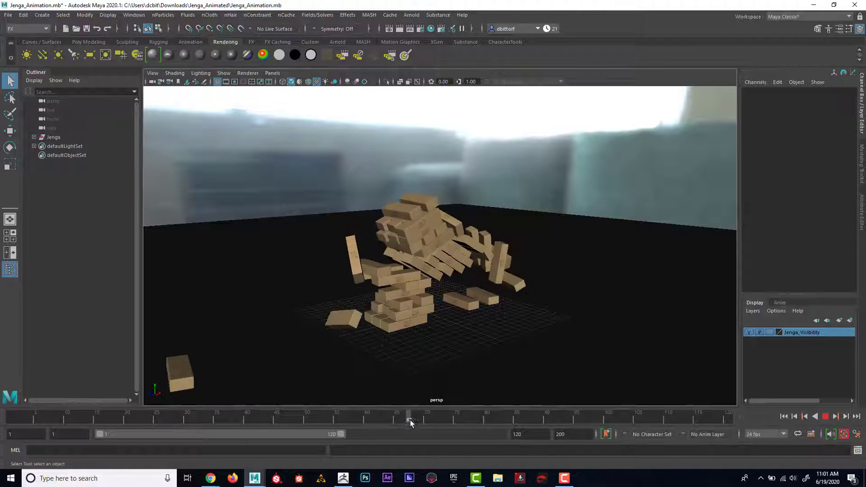
left_click_drag(456, 316, 383, 300, "alt")
right_click_drag(383, 299, 605, 329, "alt")
left_click_drag(605, 329, 509, 303, "alt")
middle_click_drag(510, 303, 534, 302, "alt")
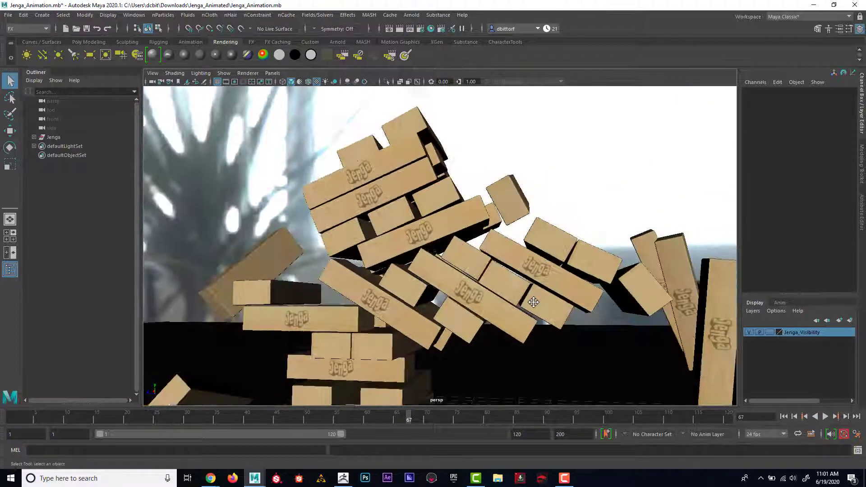
left_click_drag(534, 302, 406, 267, "alt")
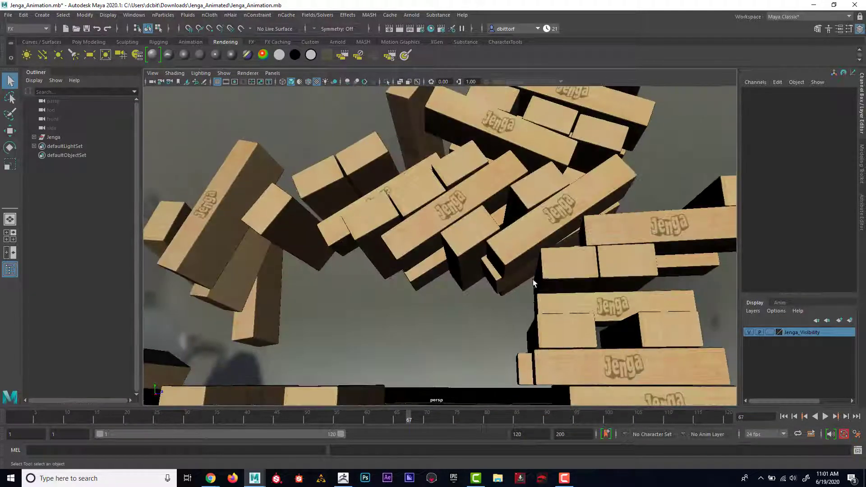
middle_click_drag(534, 284, 475, 277, "alt")
right_click_drag(475, 277, 440, 273, "alt")
left_click_drag(440, 274, 447, 295, "alt")
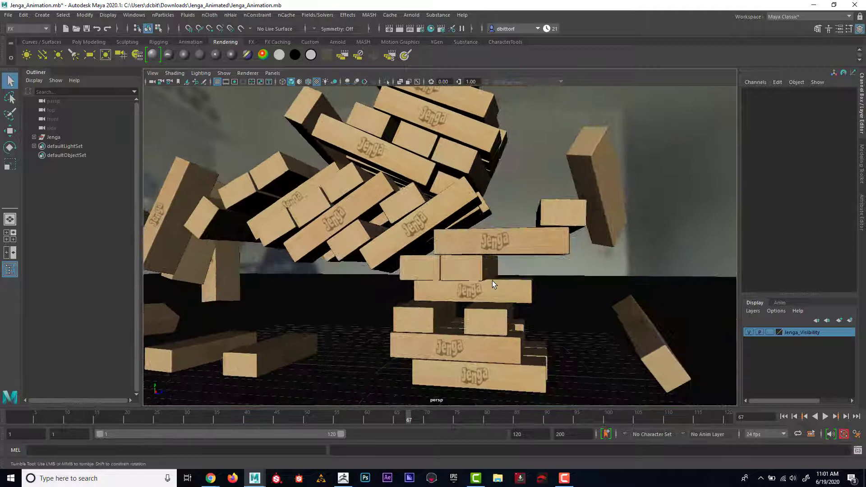
left_click_drag(492, 282, 469, 290, "alt")
right_click_drag(469, 290, 437, 294, "alt")
Step: Examine the scattered blocks at frame 91, and return to frame 1 to view the whole standing tower
left_click_drag(417, 415, 554, 419)
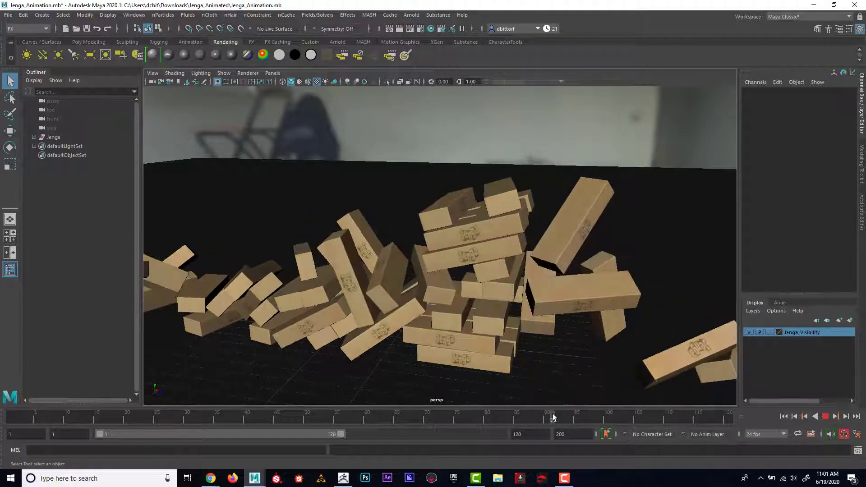
left_click_drag(531, 331, 519, 289, "alt")
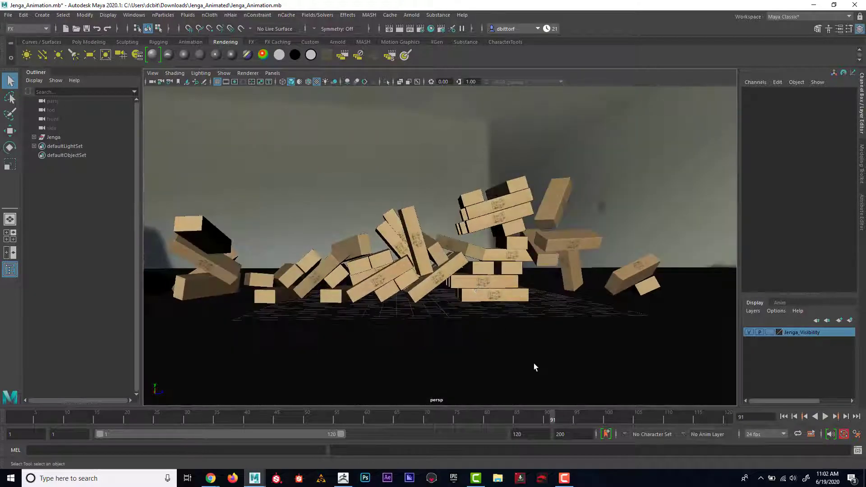
mouse_move(562, 416)
left_mouse_down()
mouse_move(421, 416)
mouse_move(269, 383)
mouse_move(9, 379)
left_mouse_up()
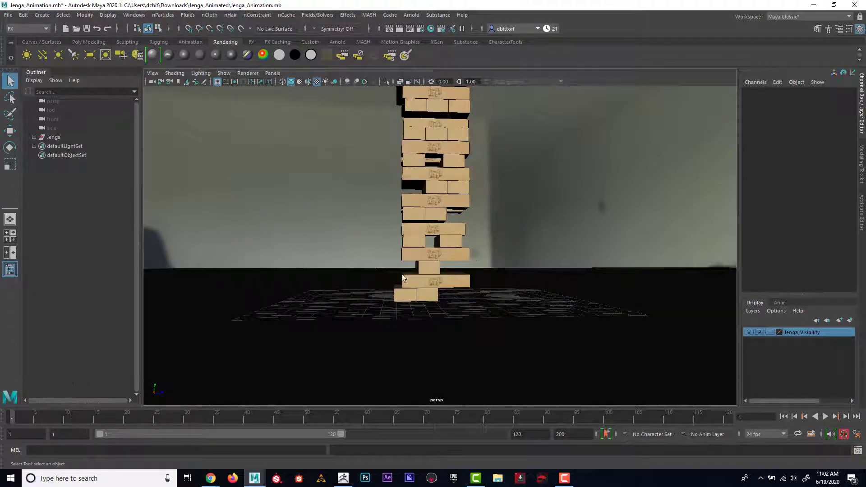
left_click_drag(388, 303, 266, 368, "alt")
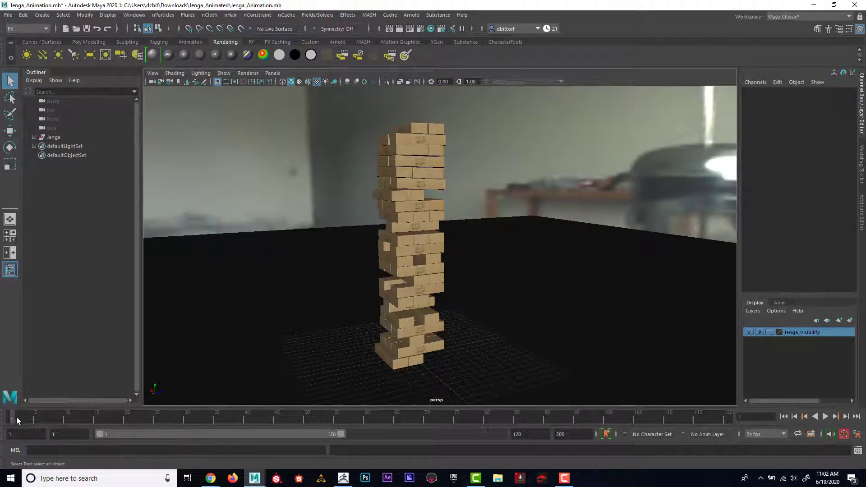
mouse_move(18, 420)
left_mouse_down()
mouse_move(515, 434)
mouse_move(13, 427)
left_mouse_up()
right_click_drag(451, 347, 451, 358, "alt")
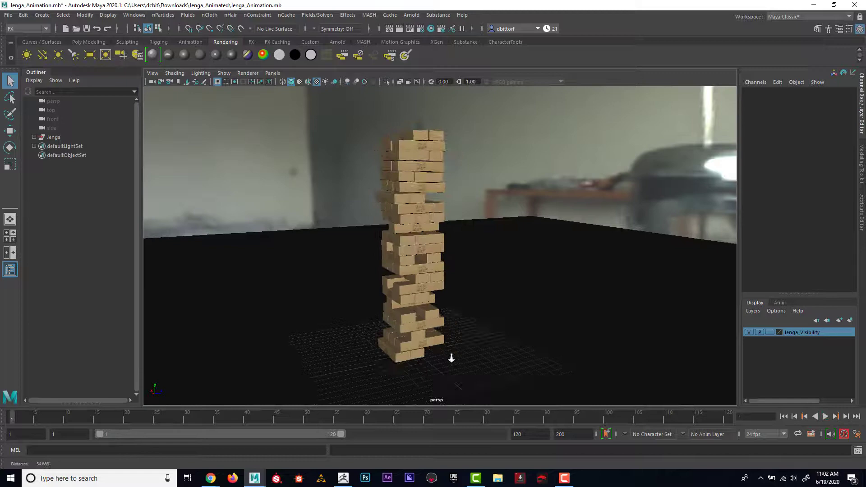
Step: Select all the Jenga blocks of the standing tower, leaving the table out of the selection
left_click_drag(451, 358, 397, 293, "alt")
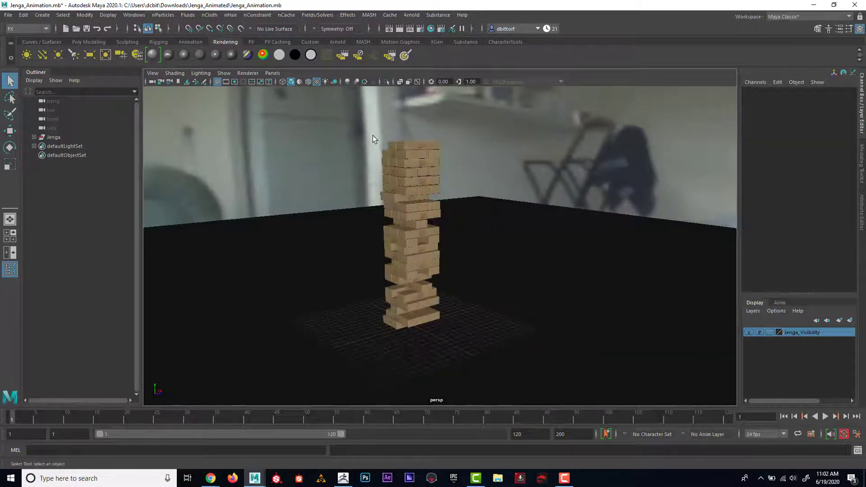
left_click_drag(374, 135, 442, 330)
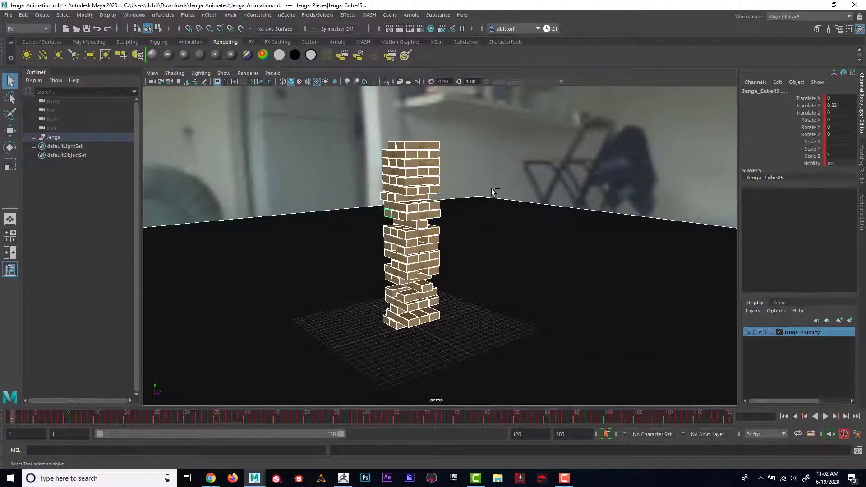
left_click_drag(448, 228, 439, 226, "alt")
scroll(442, 163, "up", 2)
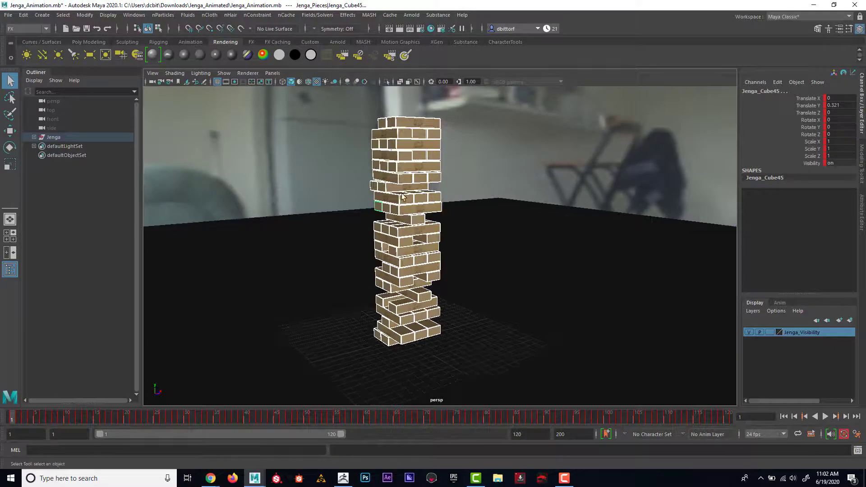
left_click_drag(403, 196, 424, 204, "alt")
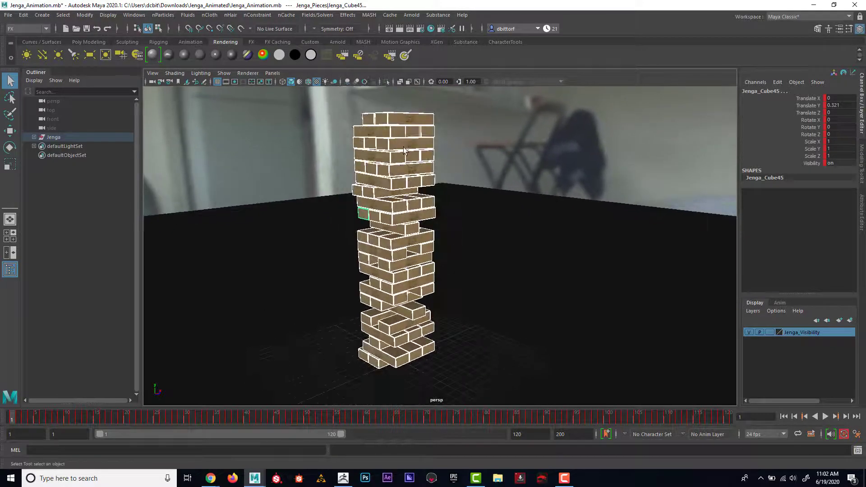
Step: Look up the Bake Simulation command among the key editing commands for the selected blocks
left_click(82, 16)
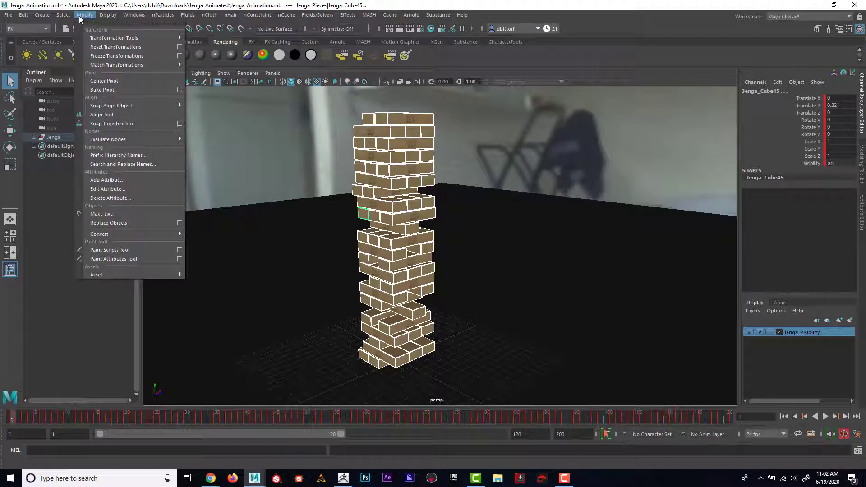
mouse_move(25, 15)
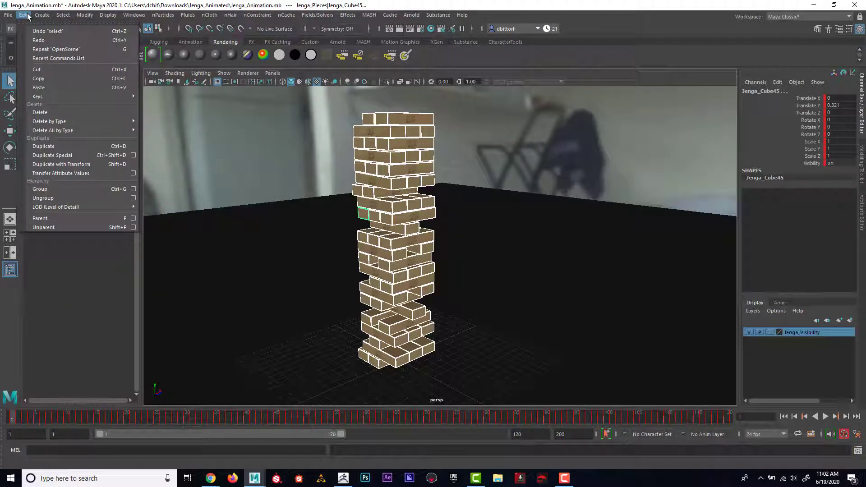
mouse_move(58, 96)
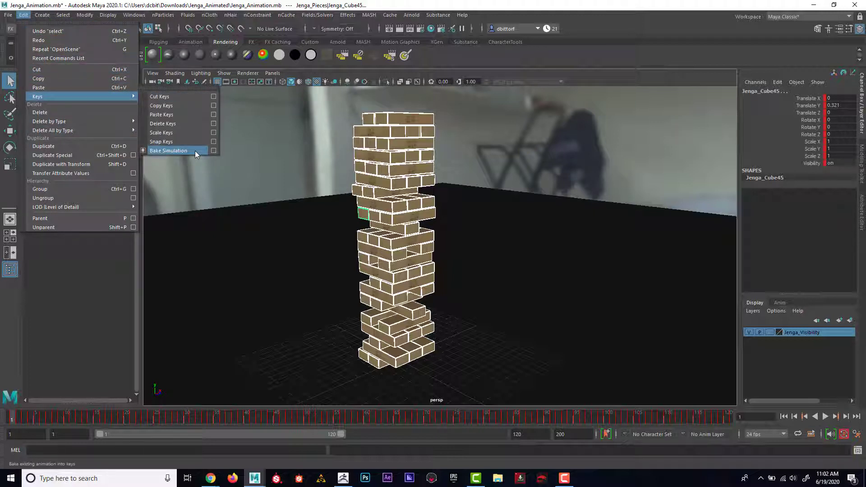
Step: Scrub the keyed animation from frame 1 to frame 120 and examine the fallen blocks from another side
left_click(13, 415)
key("alt+v")
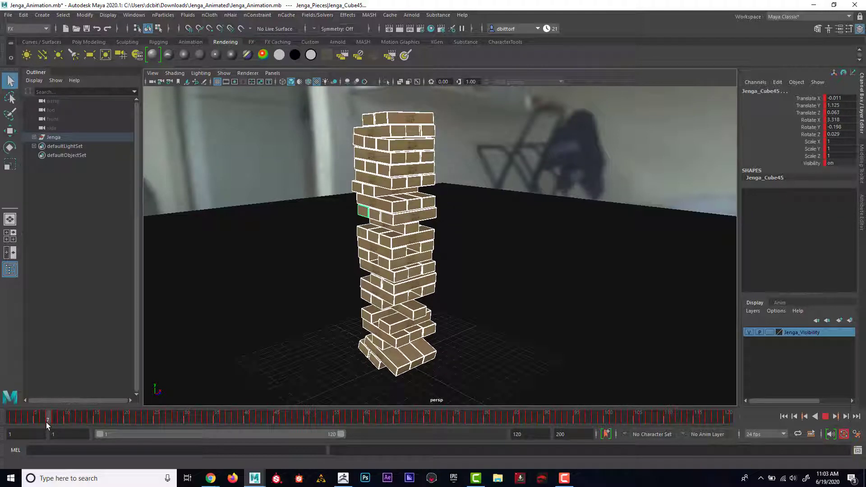
left_click(46, 422)
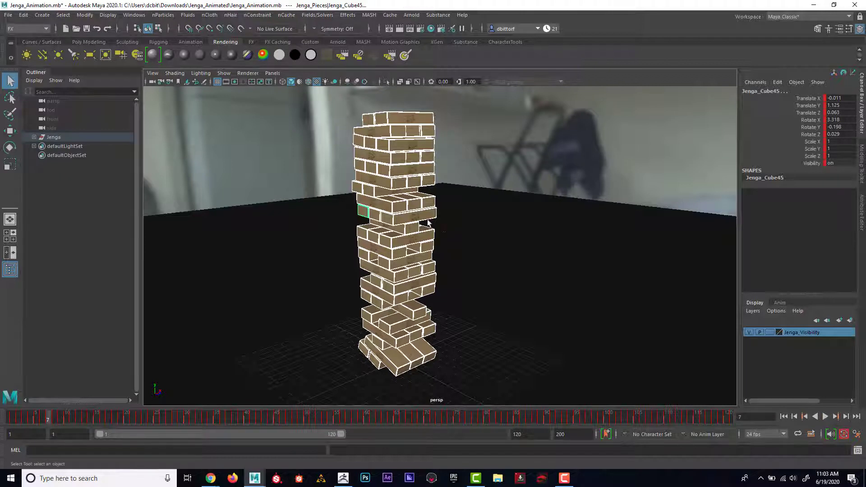
left_click(53, 418)
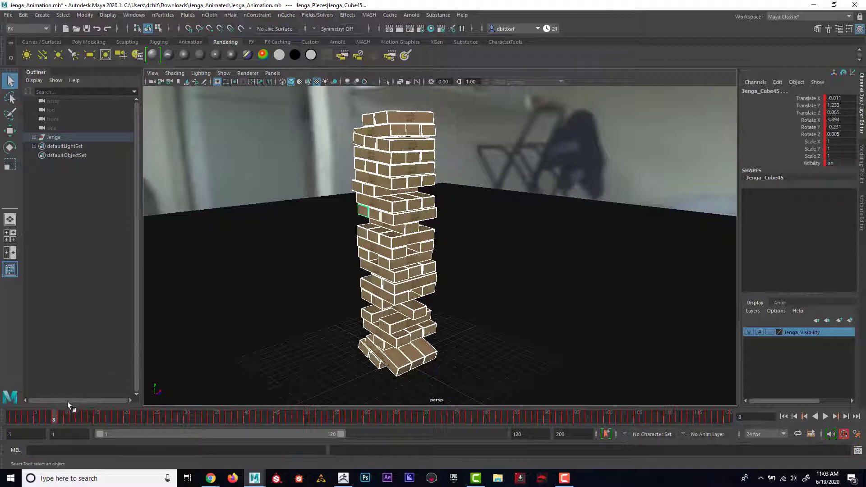
left_click_drag(58, 416, 729, 423)
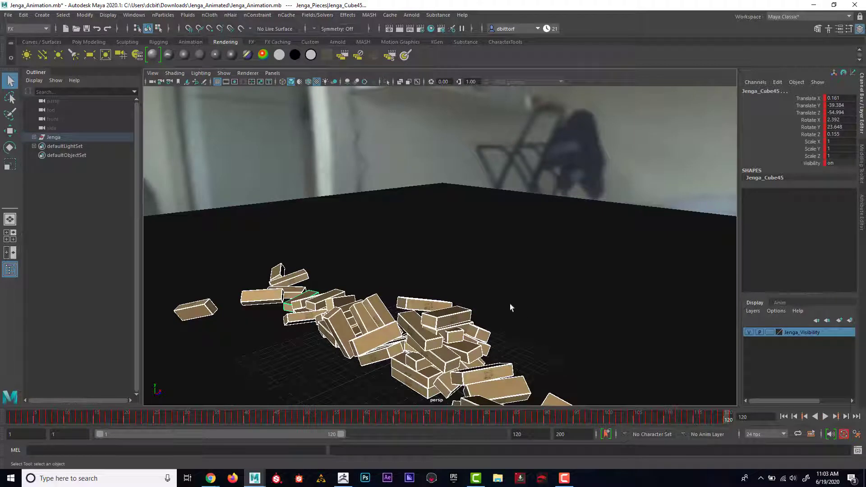
scroll(522, 310, "down", 4)
left_click_drag(522, 310, 509, 280, "alt")
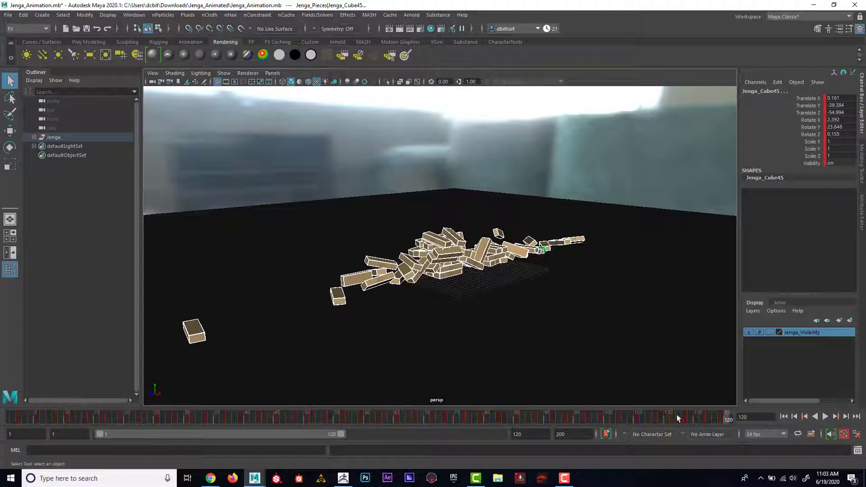
Step: Play the collapse from the first frame and stop the playback at frame 62
left_click(784, 417)
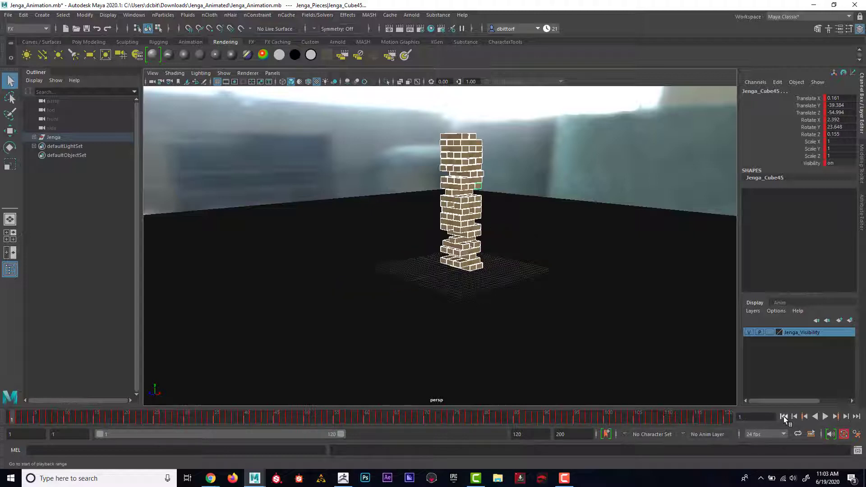
left_click(826, 417)
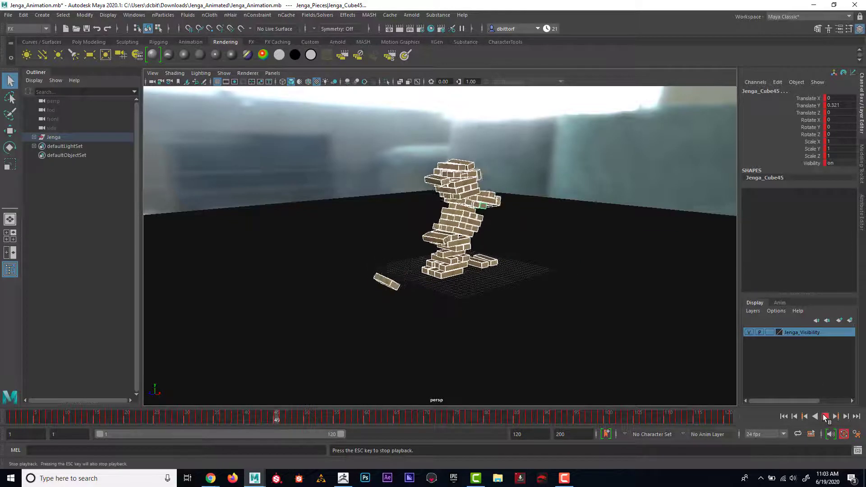
key("Escape")
scroll(530, 262, "up", 2)
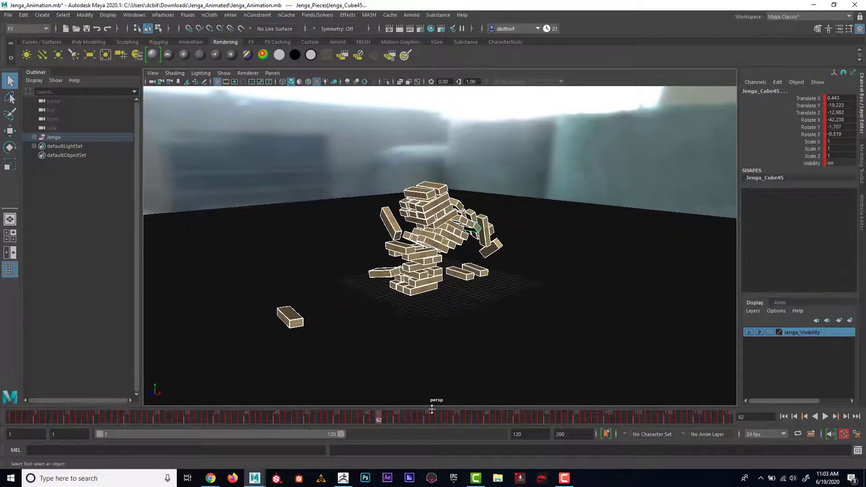
Step: Set the playback speed to Real-time and play the collapse from the first frame
right_click(416, 419)
mouse_move(472, 348)
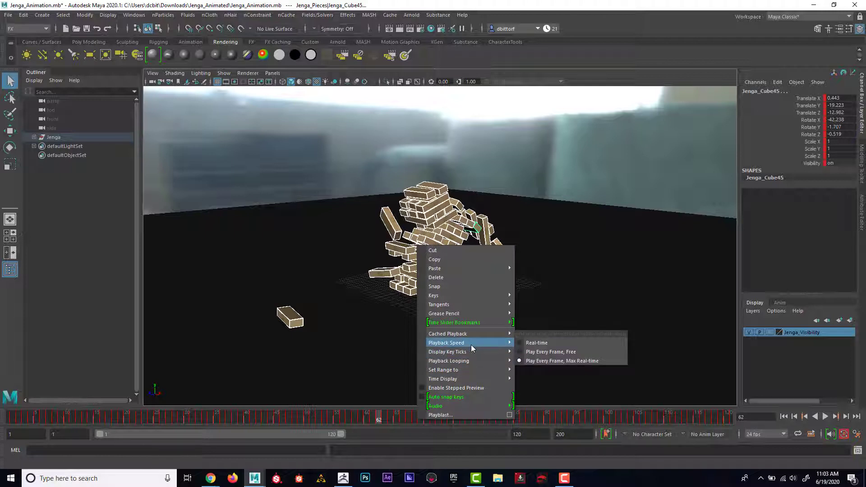
left_click(537, 344)
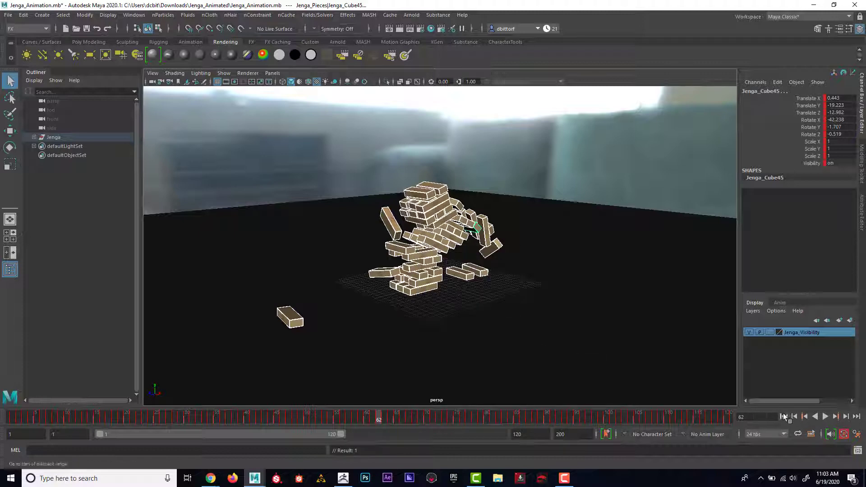
left_click(784, 416)
left_click(829, 419)
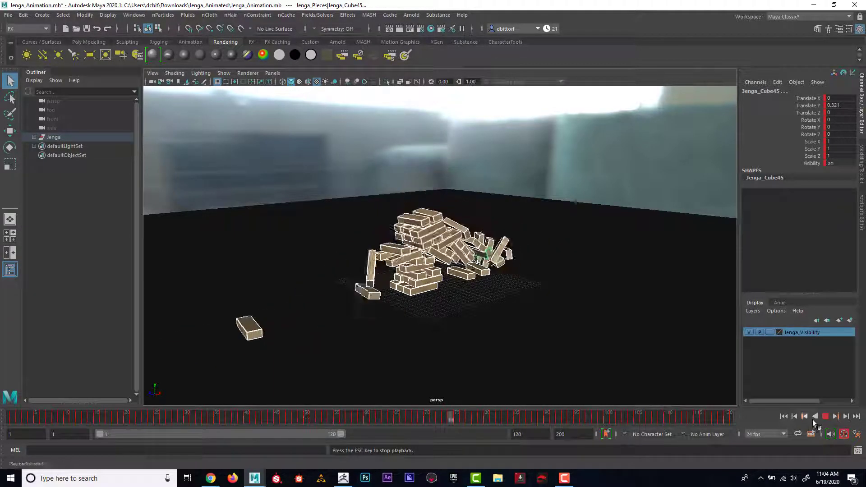
Step: Scrub repeatedly through the early frames of the collapse and return to frame 1
left_click_drag(547, 417, 10, 419)
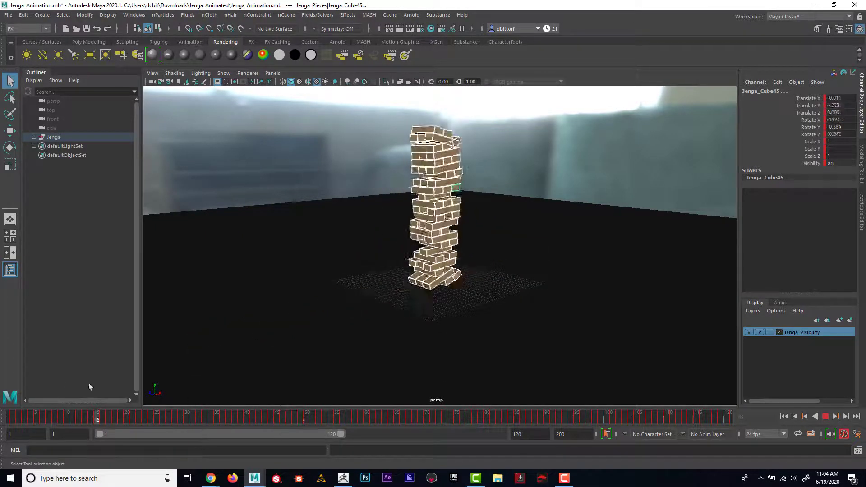
right_click(341, 414)
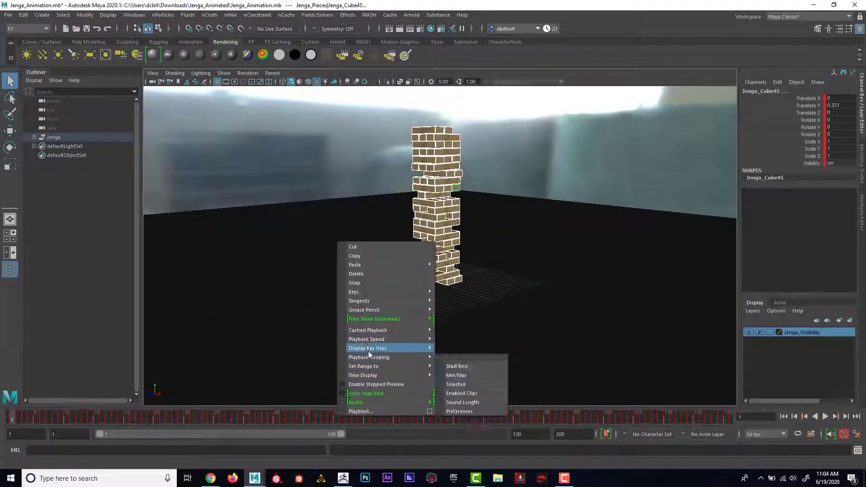
left_click(13, 420)
key("alt+v")
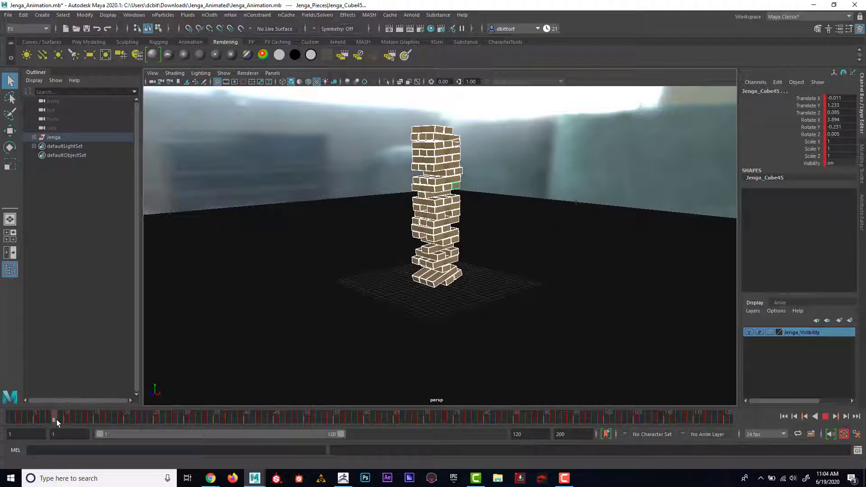
left_click_drag(50, 421, 26, 419)
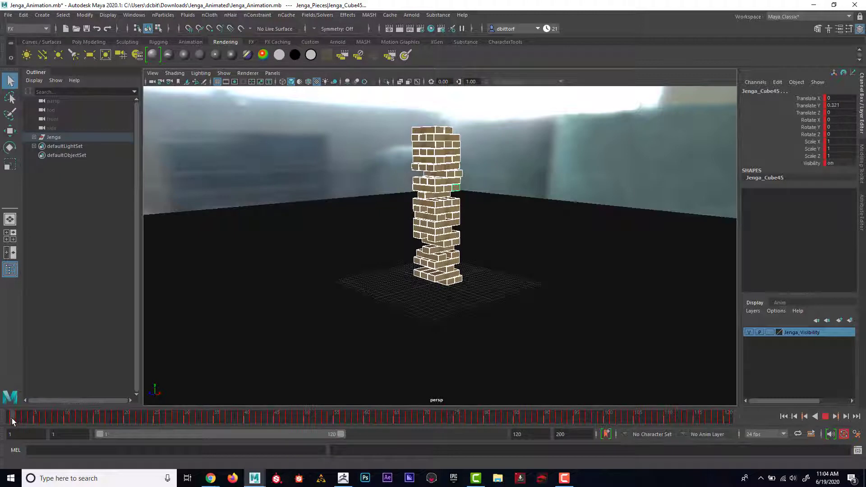
left_click(12, 421)
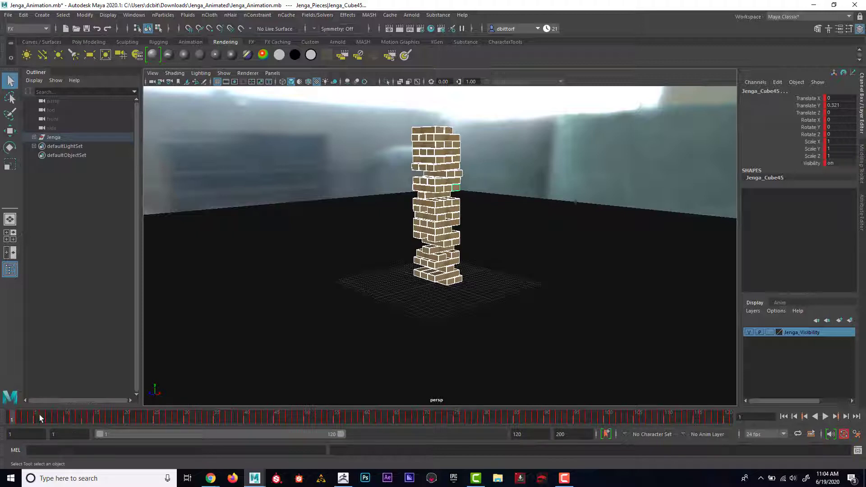
key("alt+v")
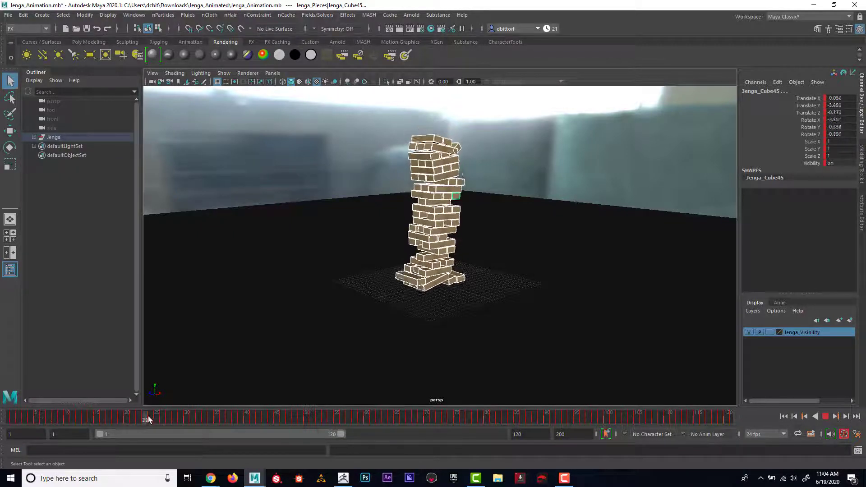
mouse_move(258, 421)
left_mouse_down()
mouse_move(392, 421)
mouse_move(13, 415)
left_mouse_up()
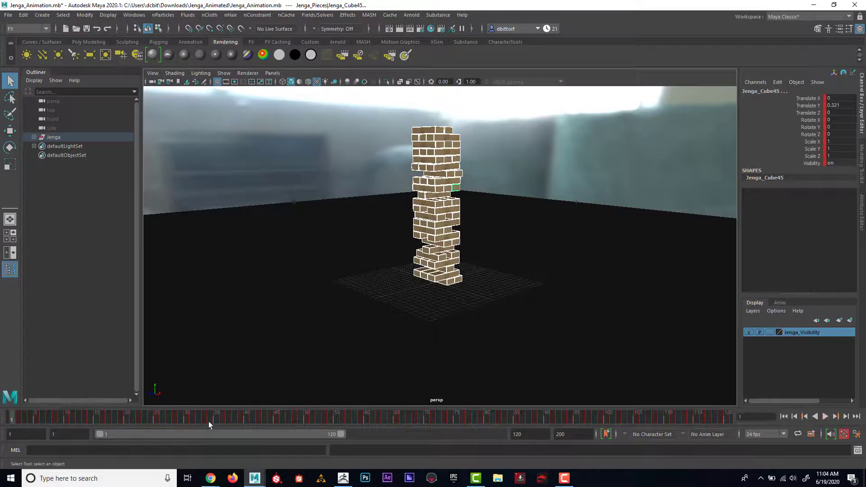
Step: Set the playback speed to Play Every Frame, Max Real-time
right_click(236, 416)
mouse_move(281, 334)
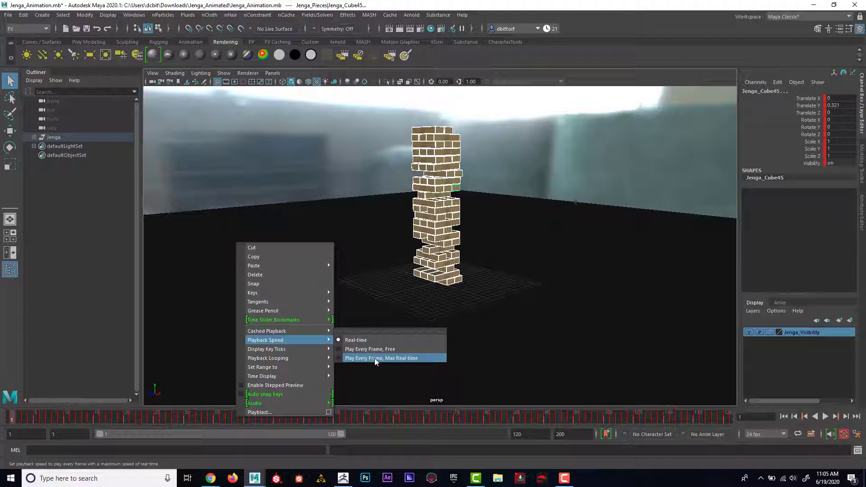
left_click(375, 358)
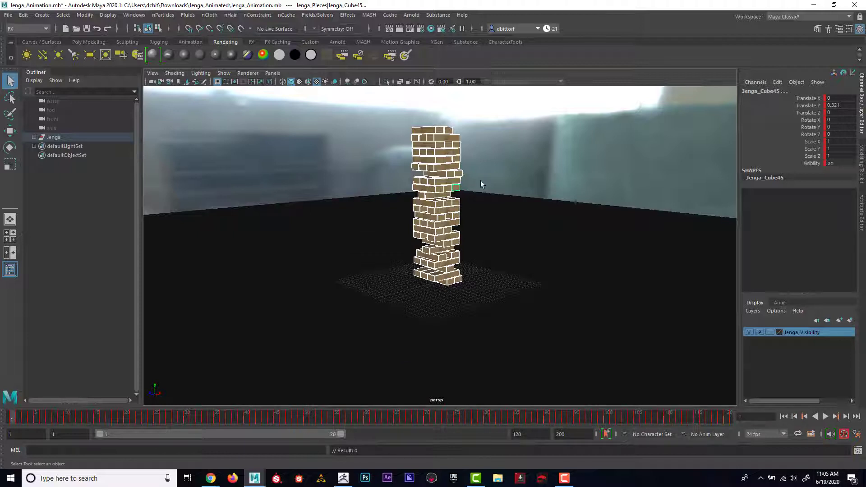
Step: Review the key editing commands, including Bake Simulation, with the animation at frame 1
mouse_move(12, 421)
left_mouse_down()
mouse_move(78, 421)
mouse_move(9, 422)
left_mouse_up()
left_click(24, 15)
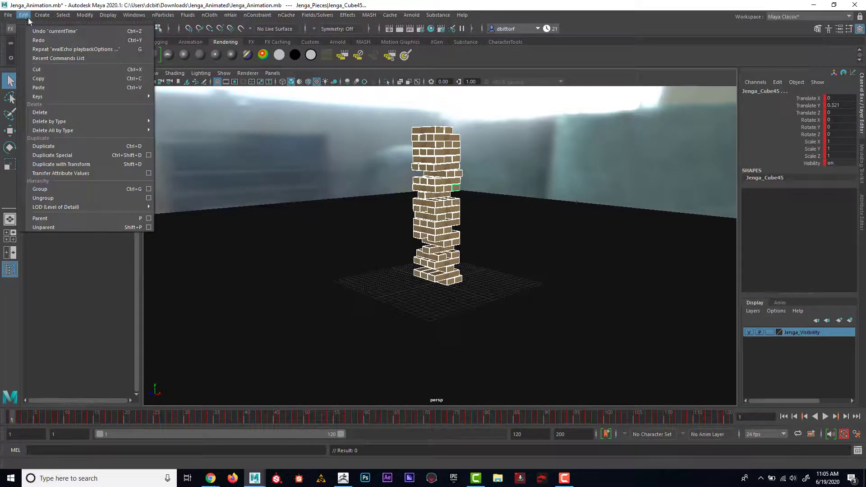
mouse_move(79, 99)
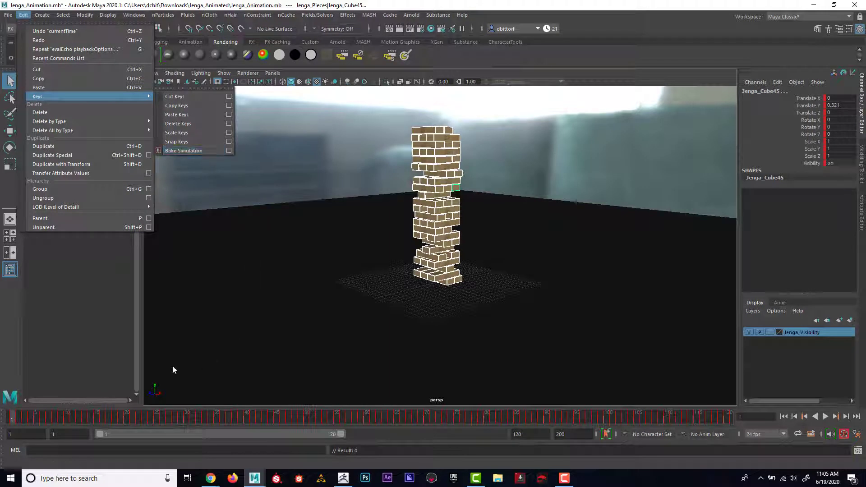
Step: Play the animation to frame 29, then select the tower's lower blocks without the table and delete them
left_click(825, 417)
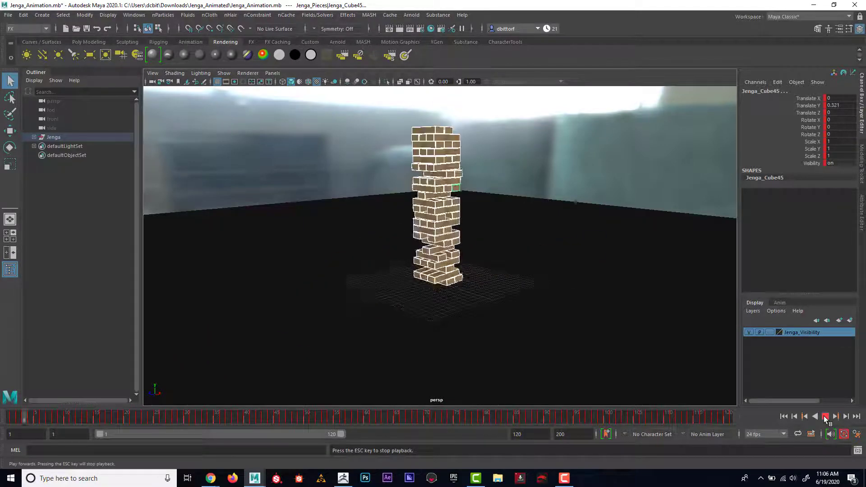
left_click(824, 416)
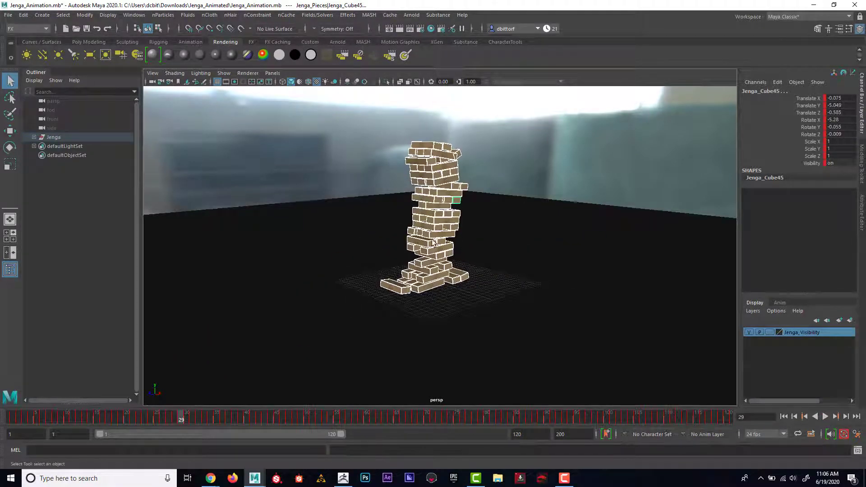
left_click(462, 296)
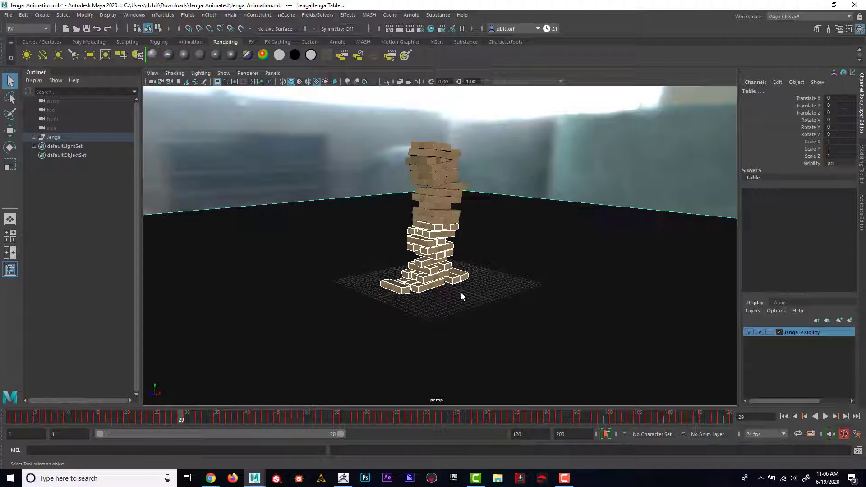
left_click_drag(570, 221, 563, 226)
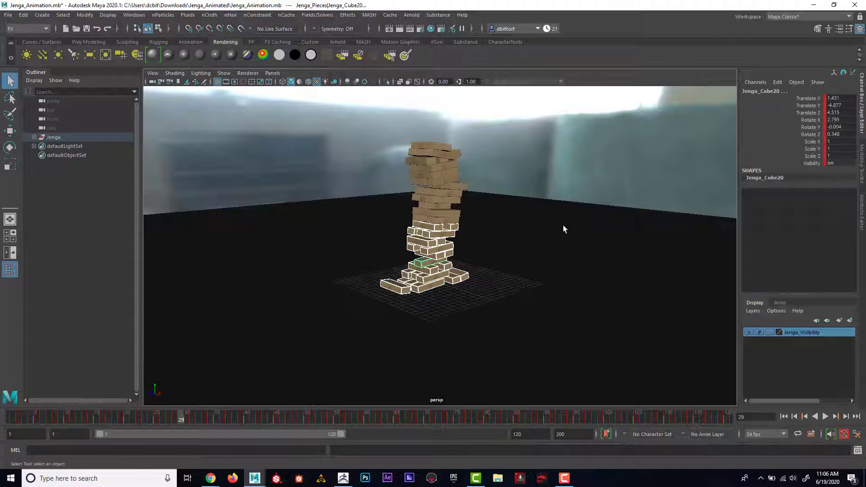
left_click(563, 229)
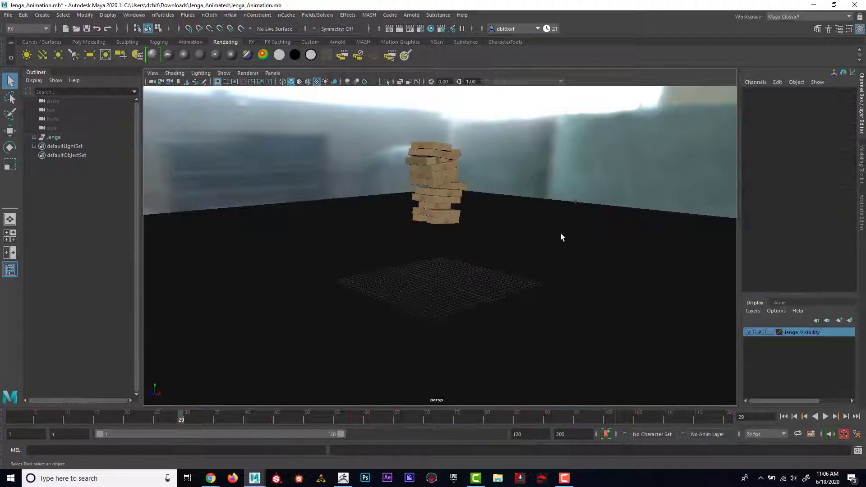
Step: Play and scrub the animation of the remaining upper blocks to check their motion
left_click(825, 416)
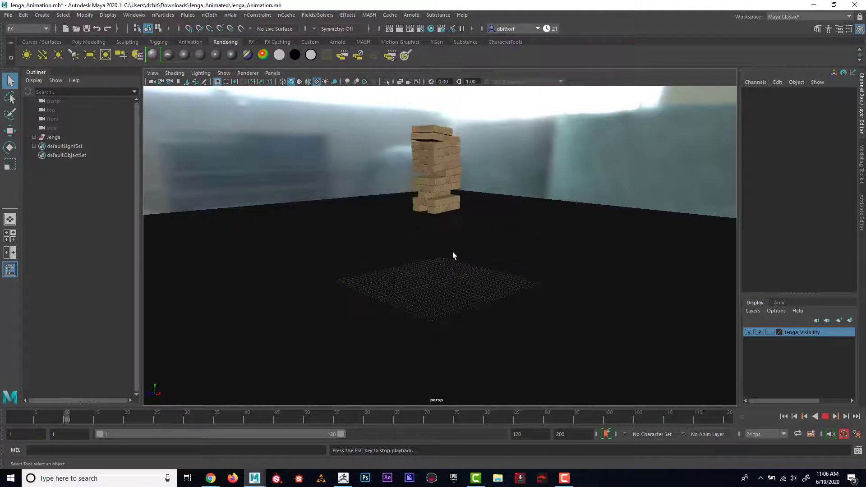
left_click(826, 417)
left_click_drag(444, 418, 24, 397)
Step: Undo the deletion of the lower blocks and return the restored tower to frame 1 with the blocks deselected
key("ctrl+z")
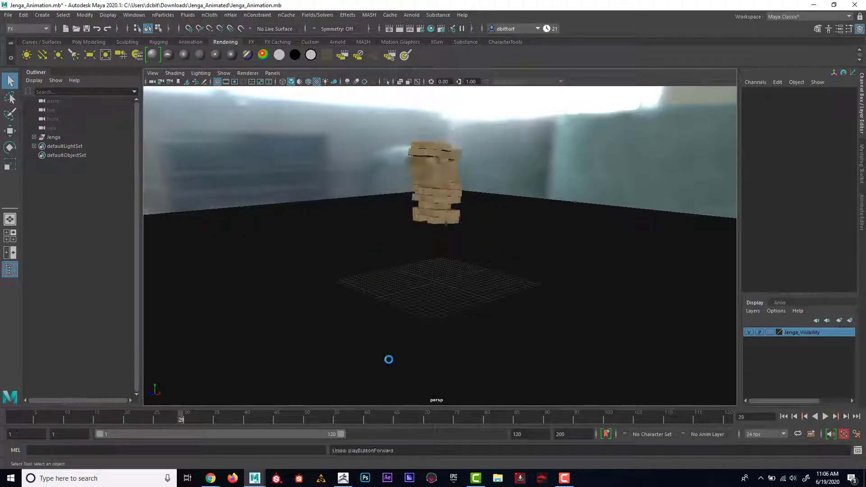
key("alt+v")
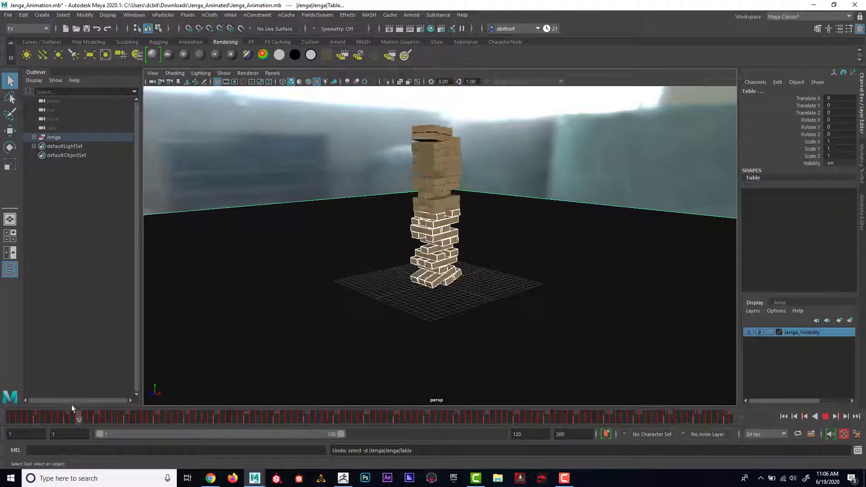
left_click_drag(467, 399, 12, 384)
left_click(348, 182)
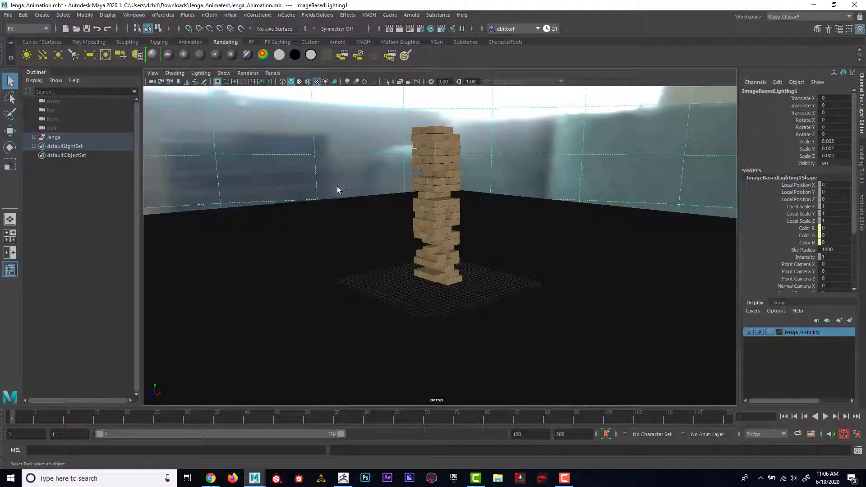